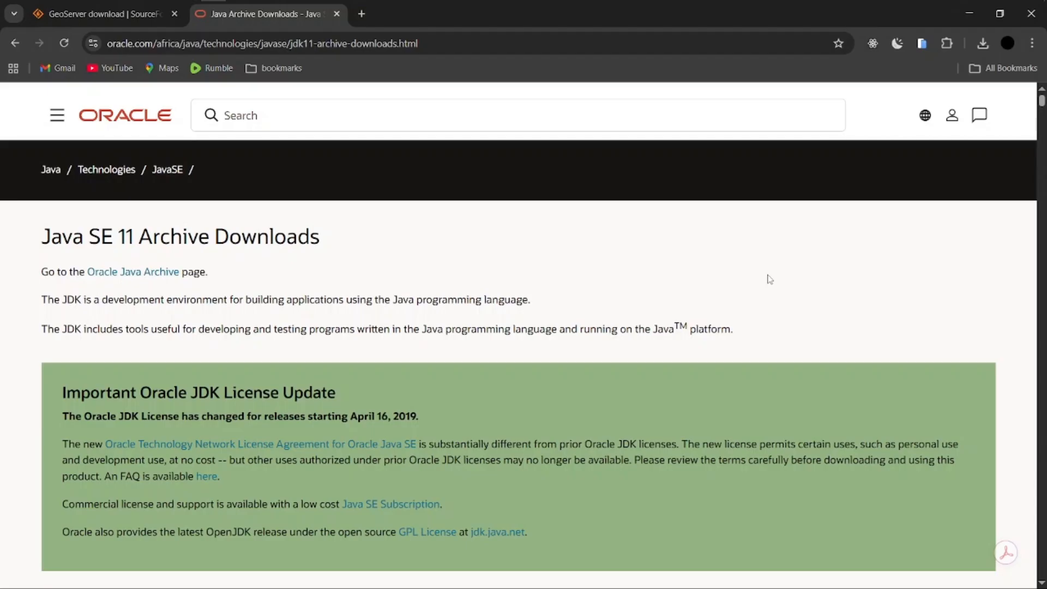
# - Run startup.bat from C:\Program Files\geoserver\bin in File Explorer to start GeoServer
pyautogui.moveTo(199, 3)
pyautogui.click(143, 5)
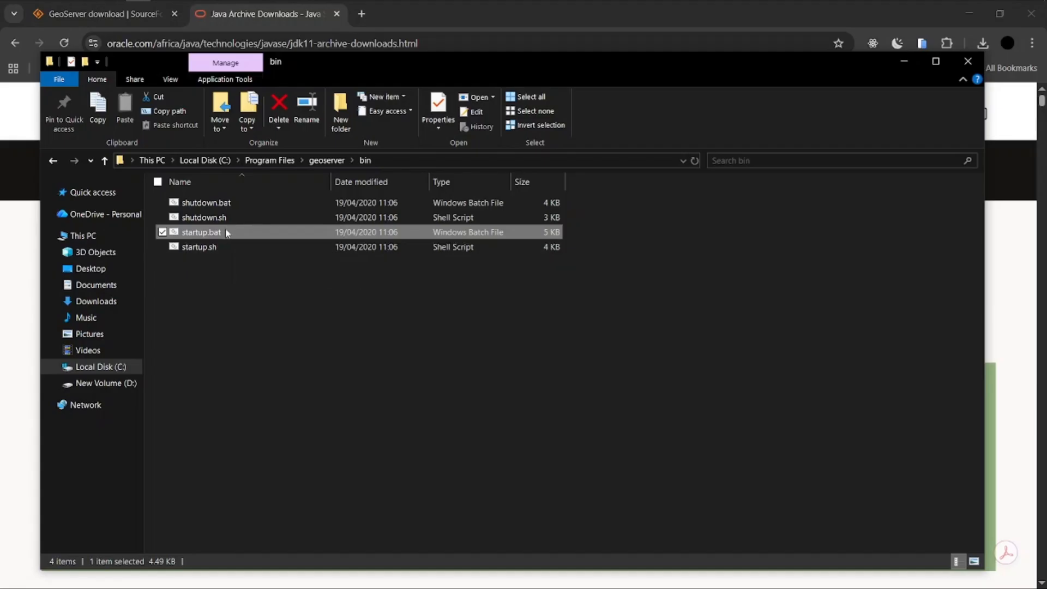
pyautogui.doubleClick(225, 228)
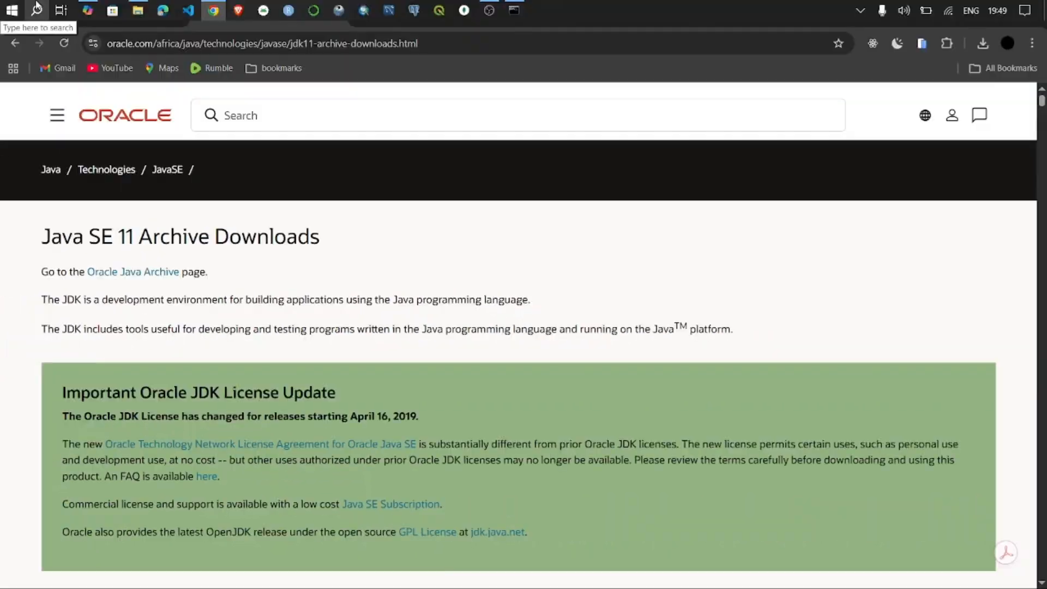
# - Check the installed Java version by running java --version in a Command Prompt, and minimize that window
pyautogui.click(36, 7)
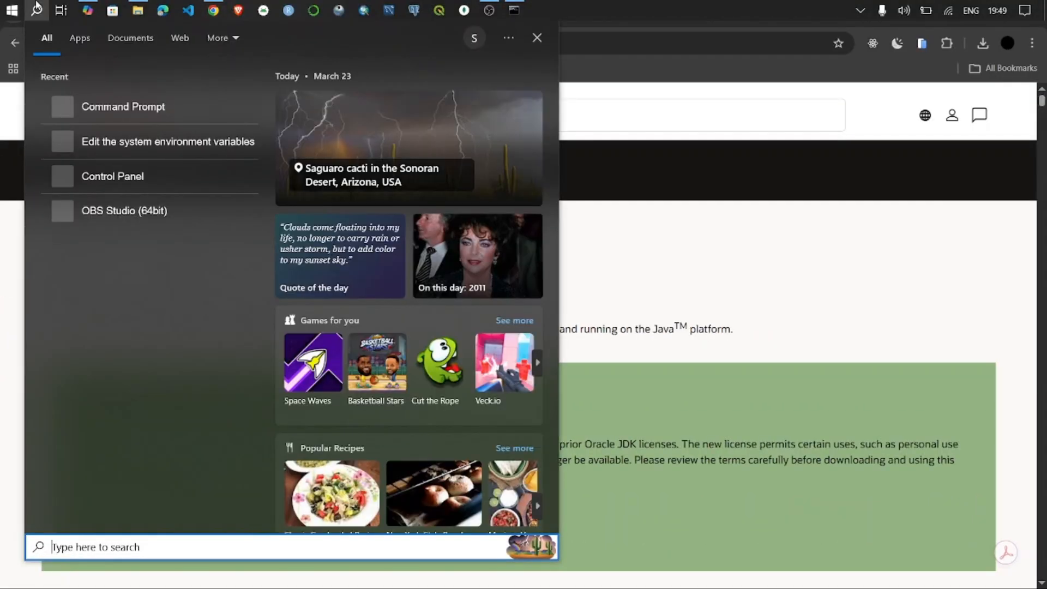
pyautogui.click(115, 105)
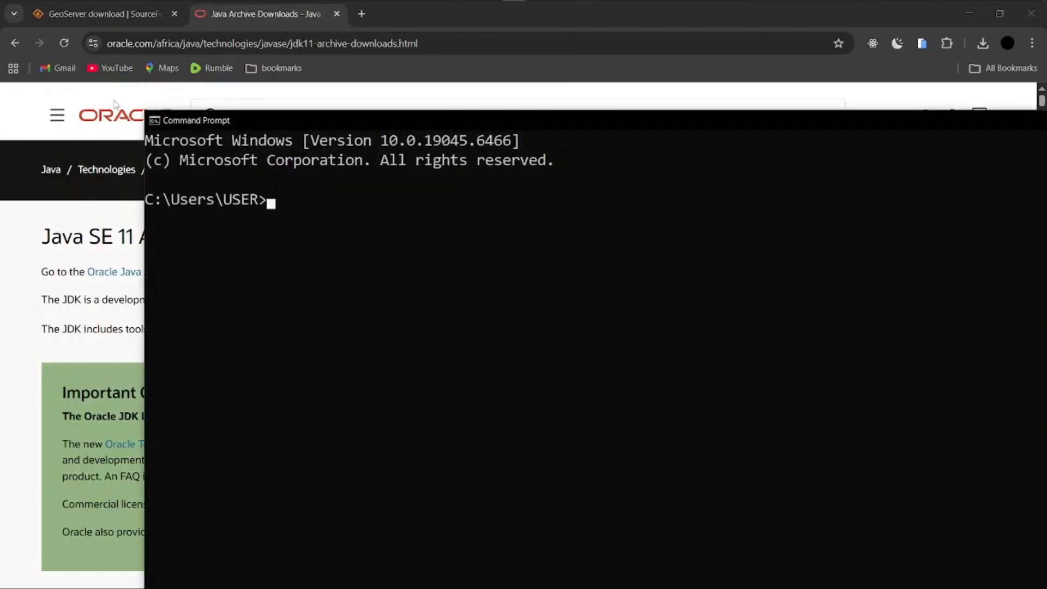
pyautogui.write('java --')
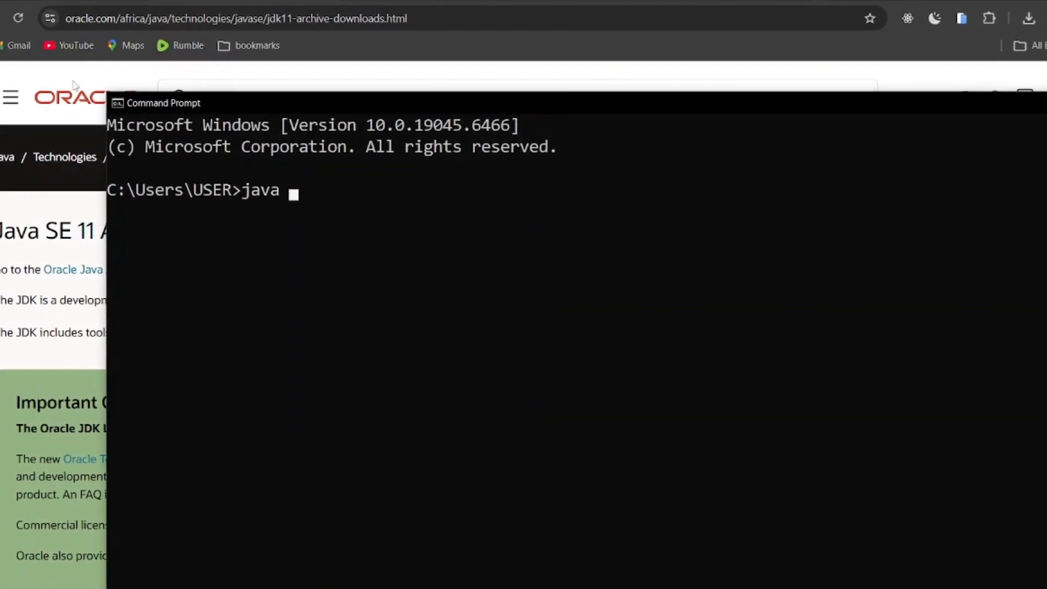
pyautogui.write('version')
pyautogui.press('Return')
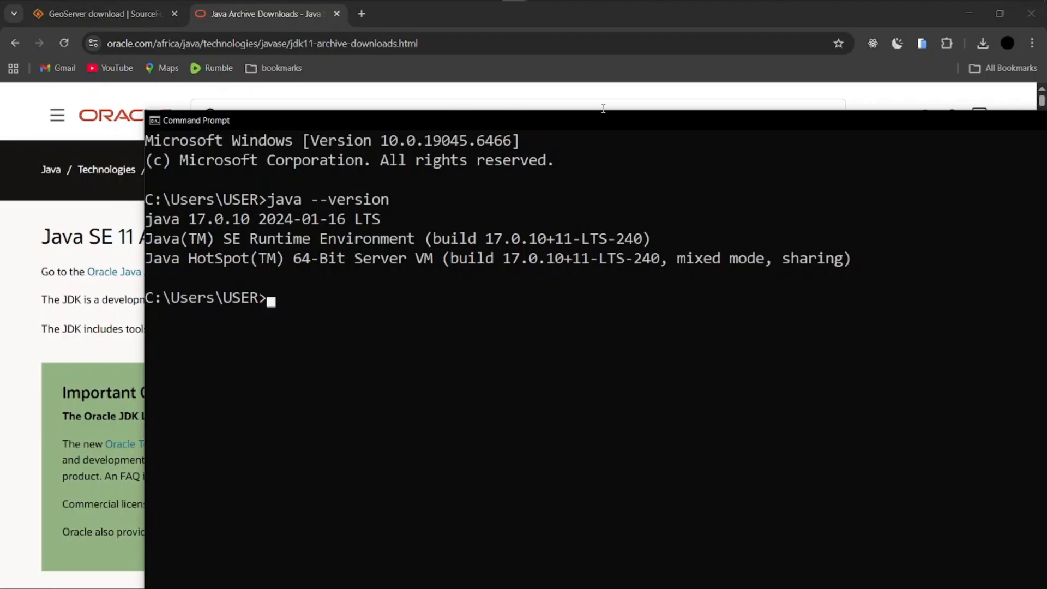
pyautogui.moveTo(607, 114); pyautogui.dragTo(493, 111)
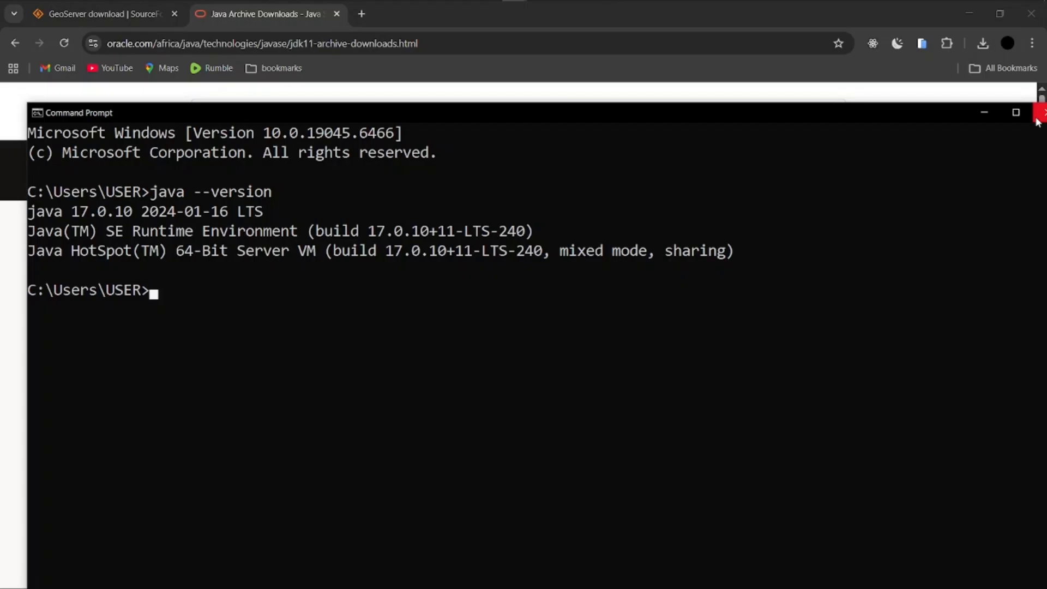
pyautogui.click(985, 115)
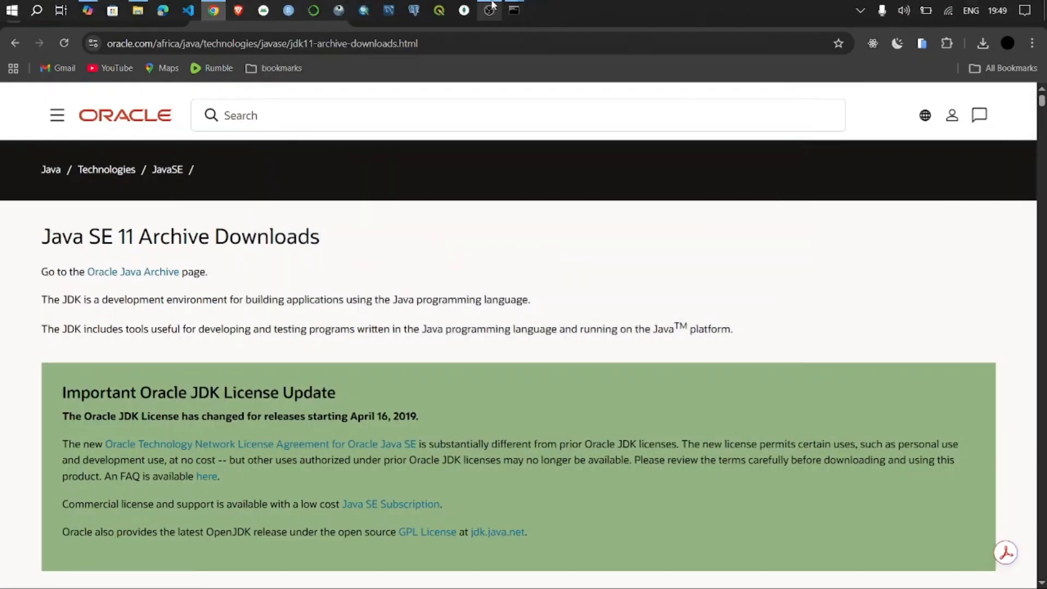
# - Bring up the GeoServer startup console and highlight the time value in the last Server Started line
pyautogui.moveTo(503, 16)
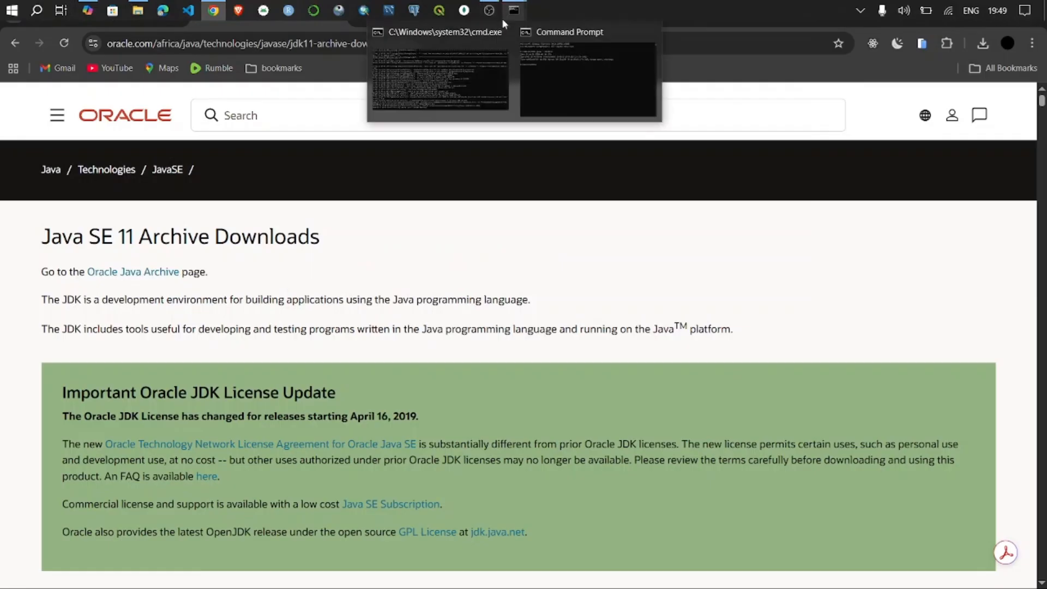
pyautogui.click(453, 77)
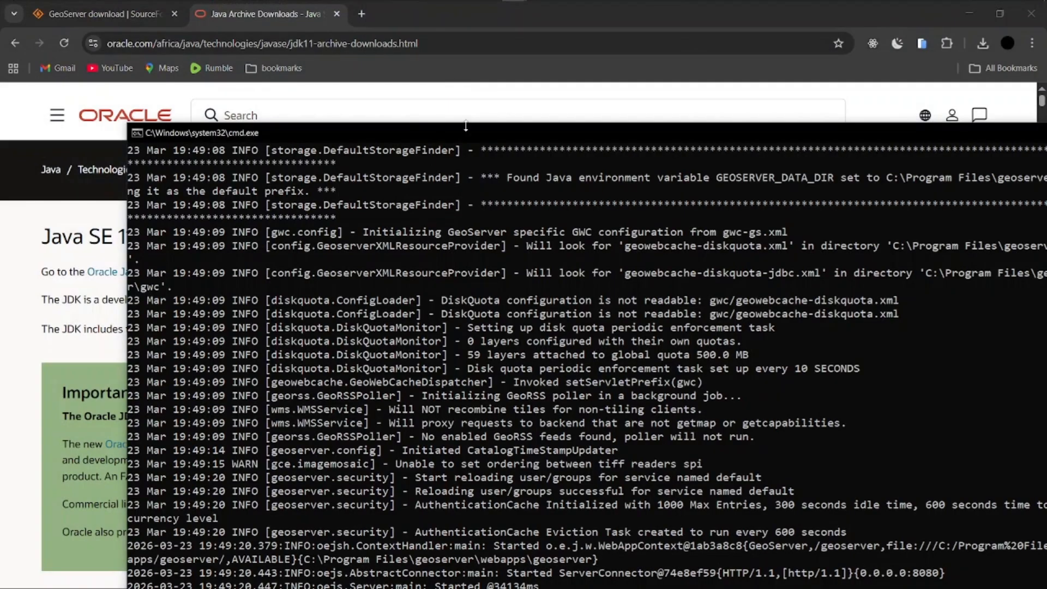
pyautogui.moveTo(501, 129); pyautogui.dragTo(467, 111)
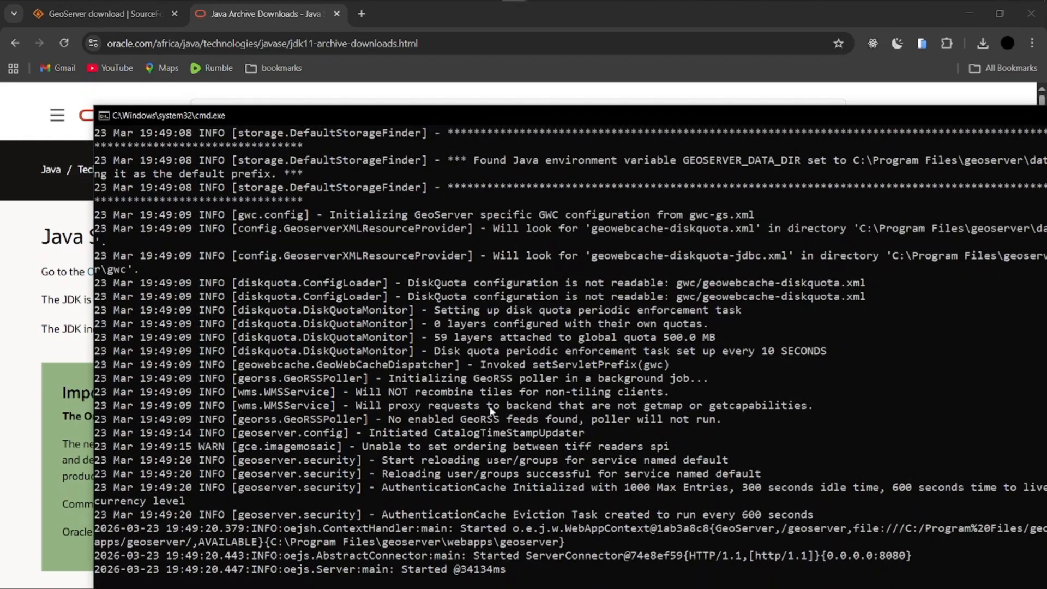
pyautogui.moveTo(517, 569); pyautogui.dragTo(460, 576)
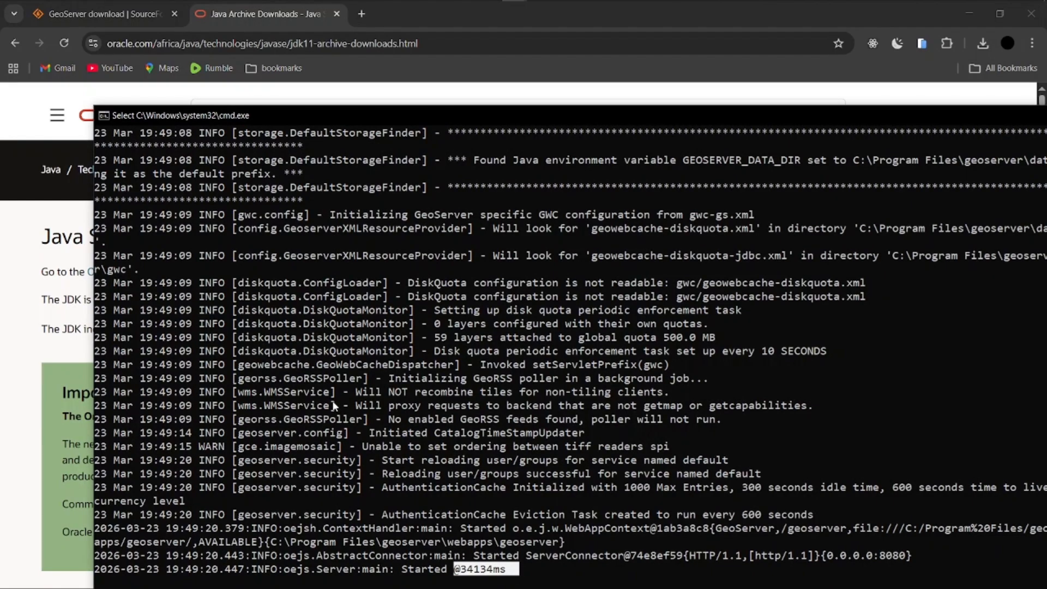
# - Try to load localhost:8080/geoserver in a new browser tab
pyautogui.click(362, 14)
pyautogui.click(361, 14)
pyautogui.write('lo')
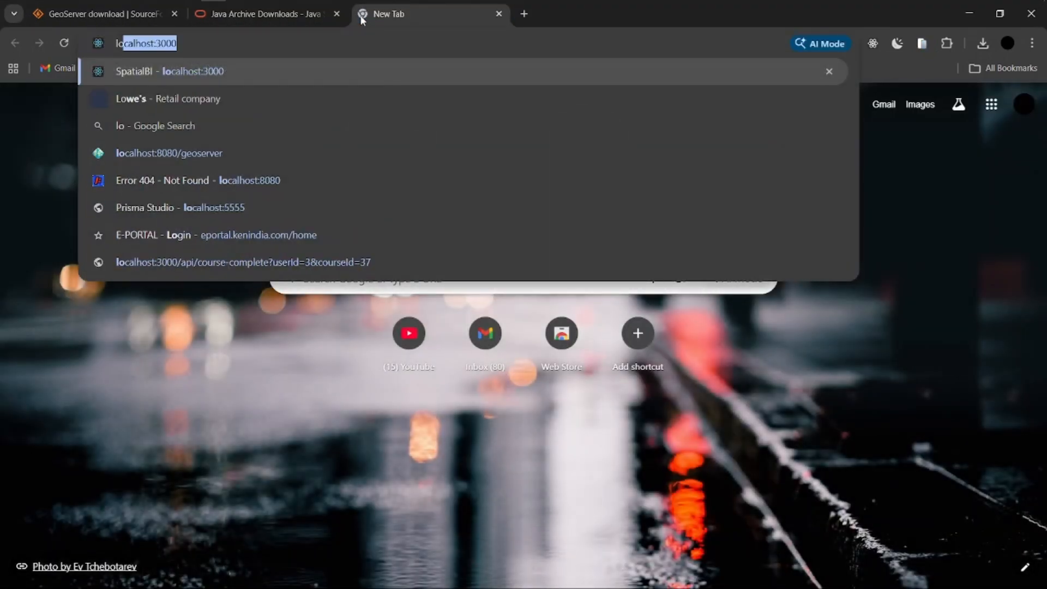
pyautogui.write('ca')
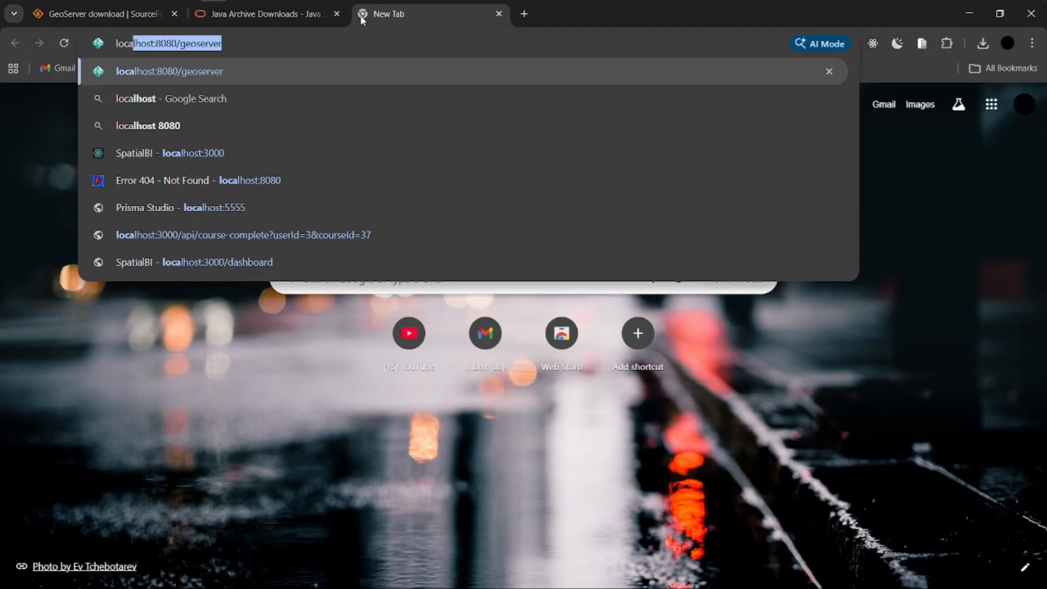
pyautogui.press('Return')
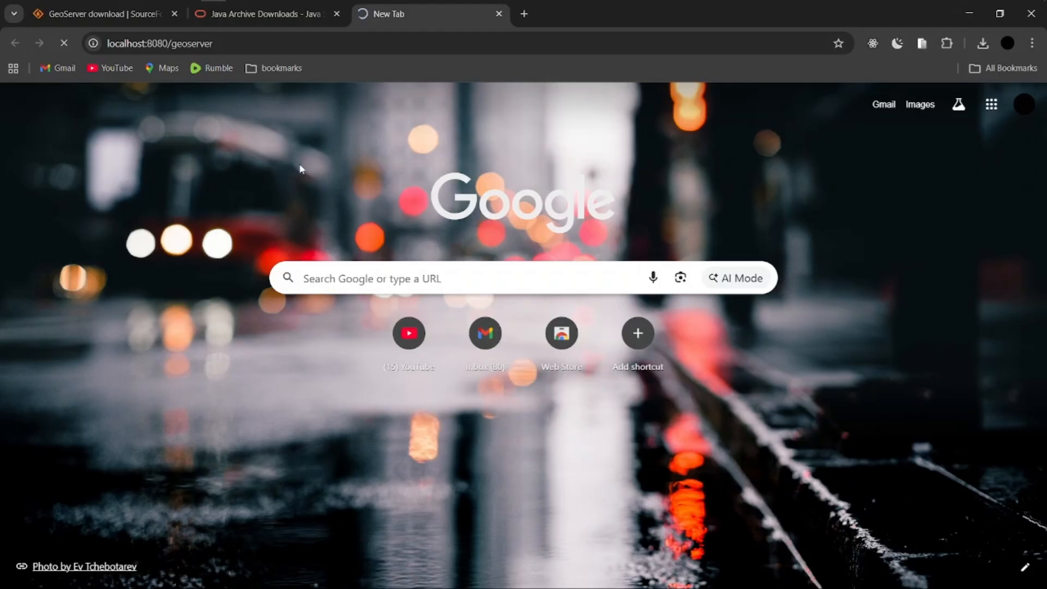
# - Examine the Java SE Development Kit 11.0.29 download table on Oracle's Java SE 11 archive page
pyautogui.click(264, 14)
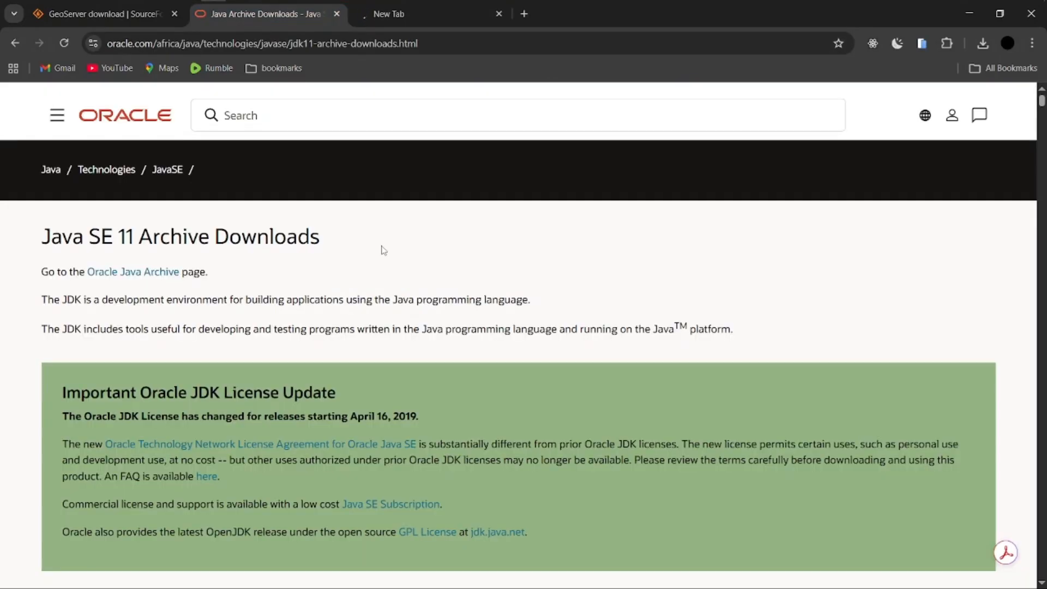
pyautogui.scroll(-4, 384, 250)
pyautogui.scroll(-7, 383, 250)
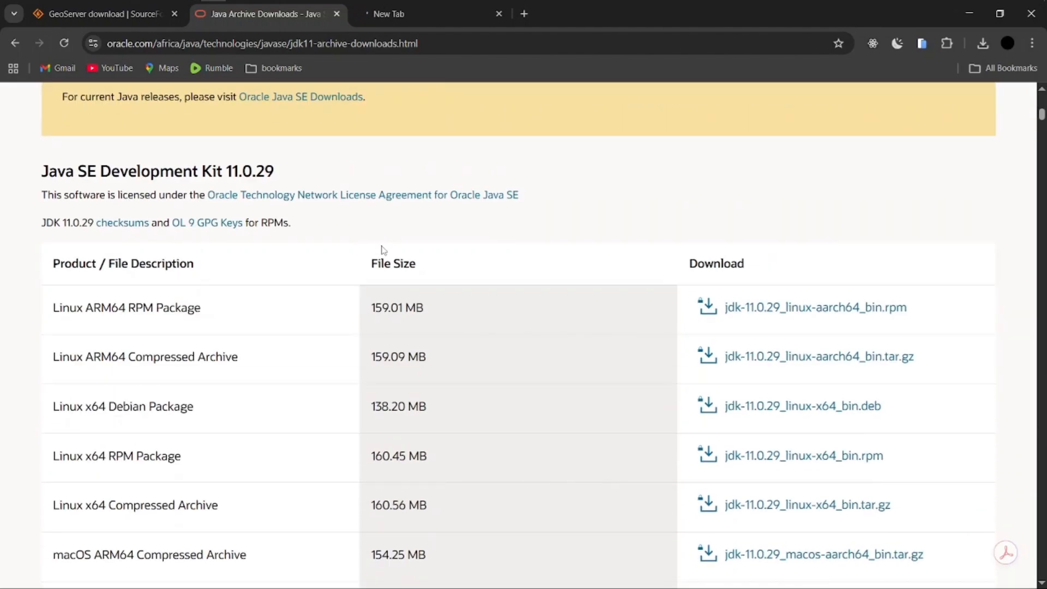
pyautogui.scroll(12, 383, 250)
pyautogui.scroll(-2, 384, 251)
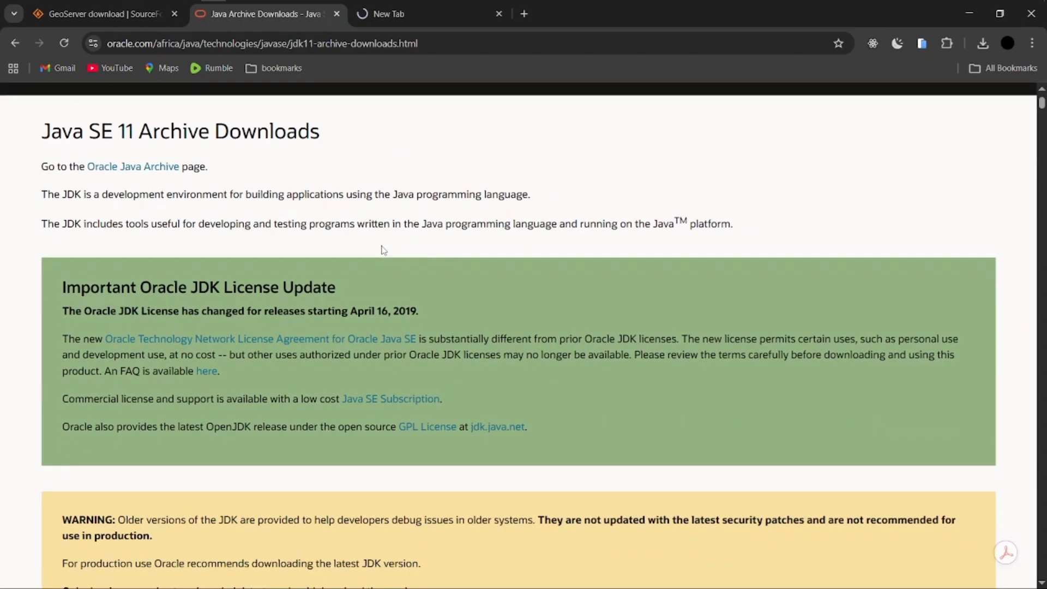
pyautogui.scroll(-13, 383, 250)
pyautogui.scroll(4, 383, 251)
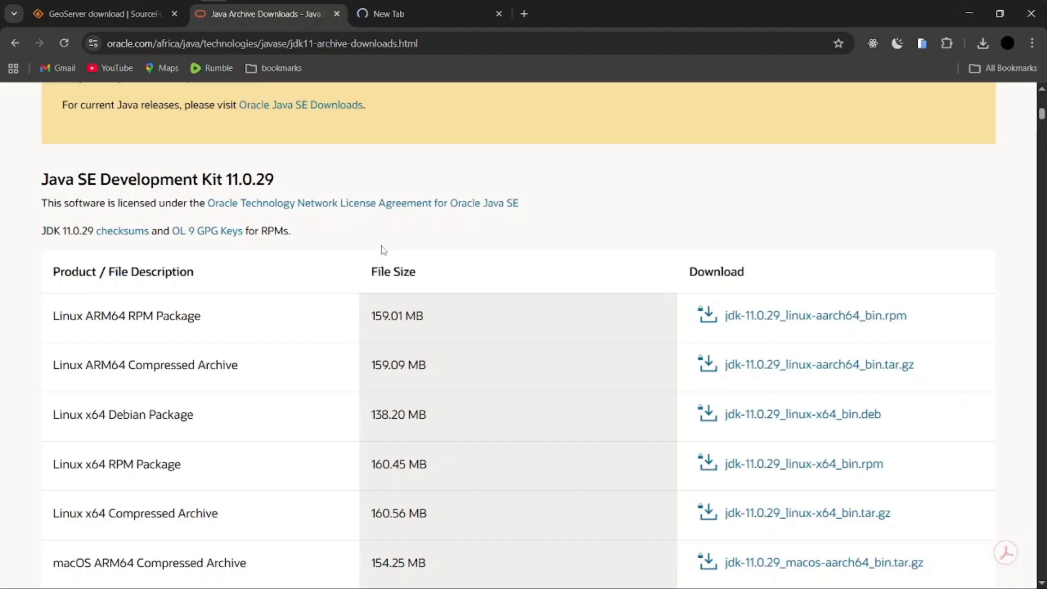
pyautogui.scroll(-1, 383, 250)
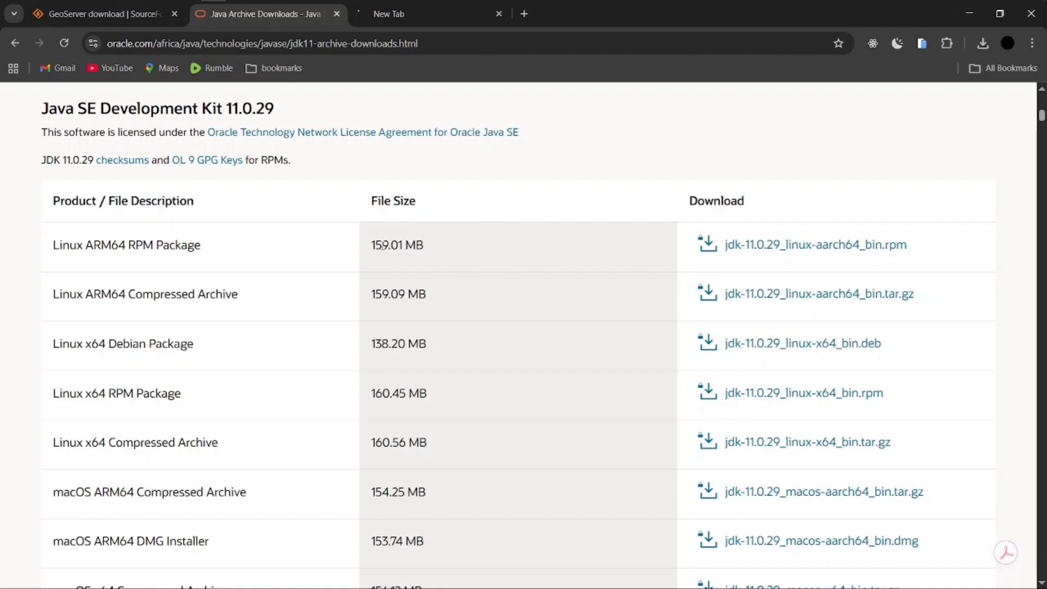
# - Close the stalled GeoServer tab and reopen localhost:8080/geoserver in a fresh one
pyautogui.click(433, 18)
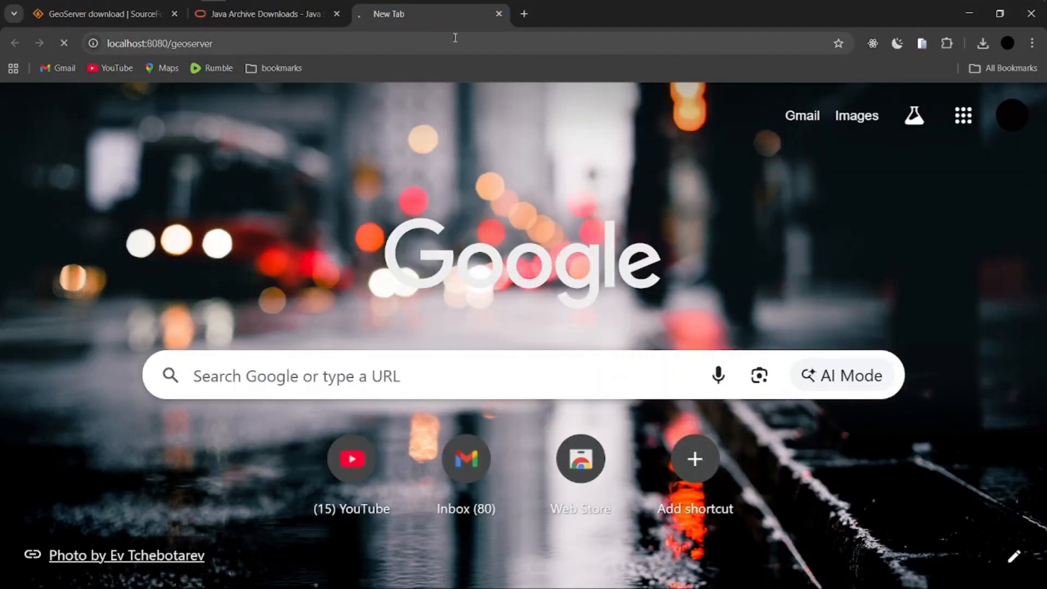
pyautogui.click(499, 13)
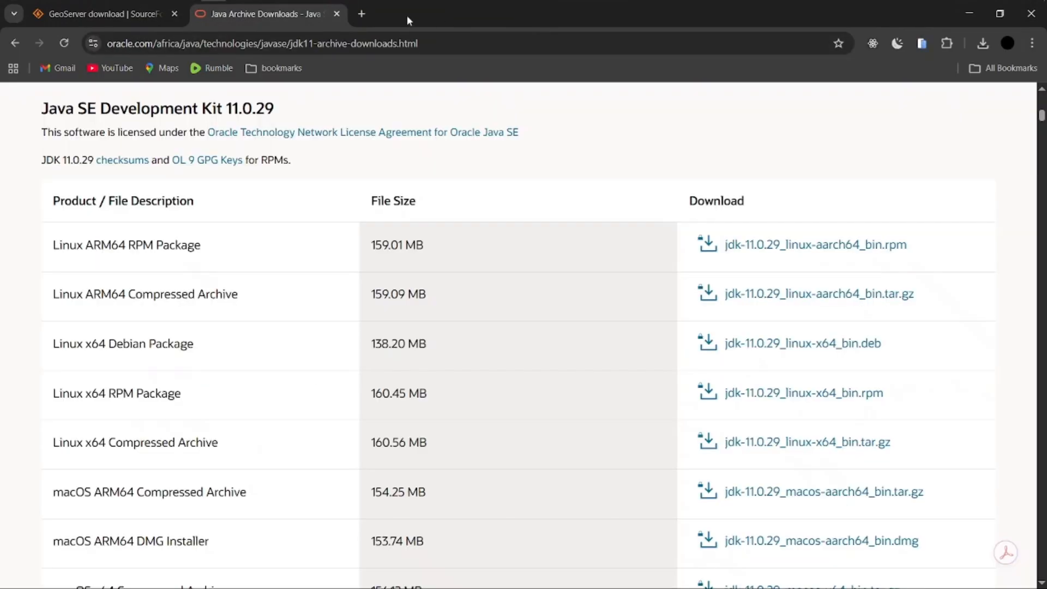
pyautogui.click(363, 14)
pyautogui.write('local')
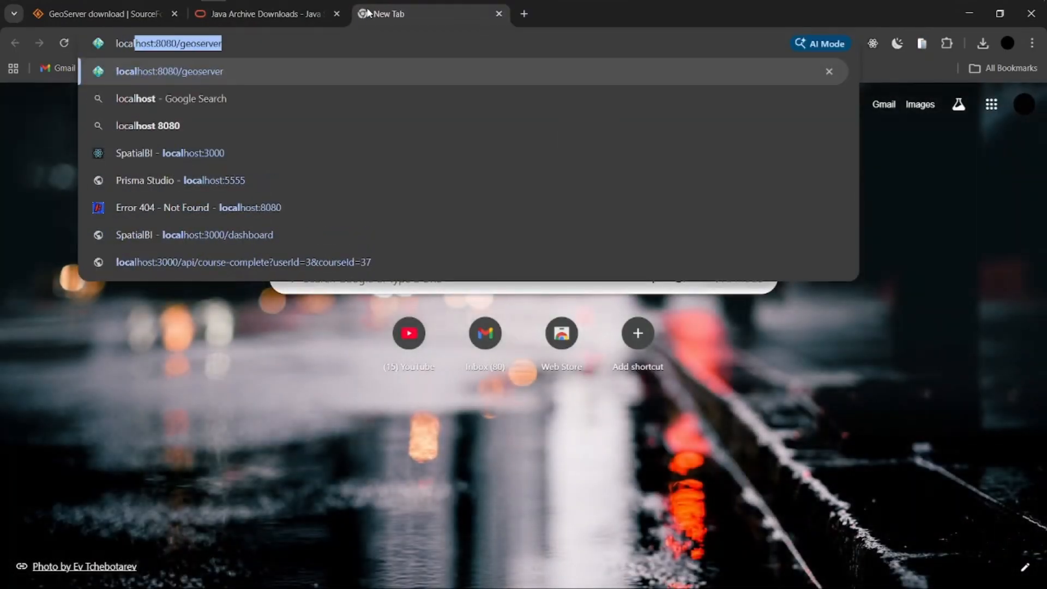
pyautogui.press('Return')
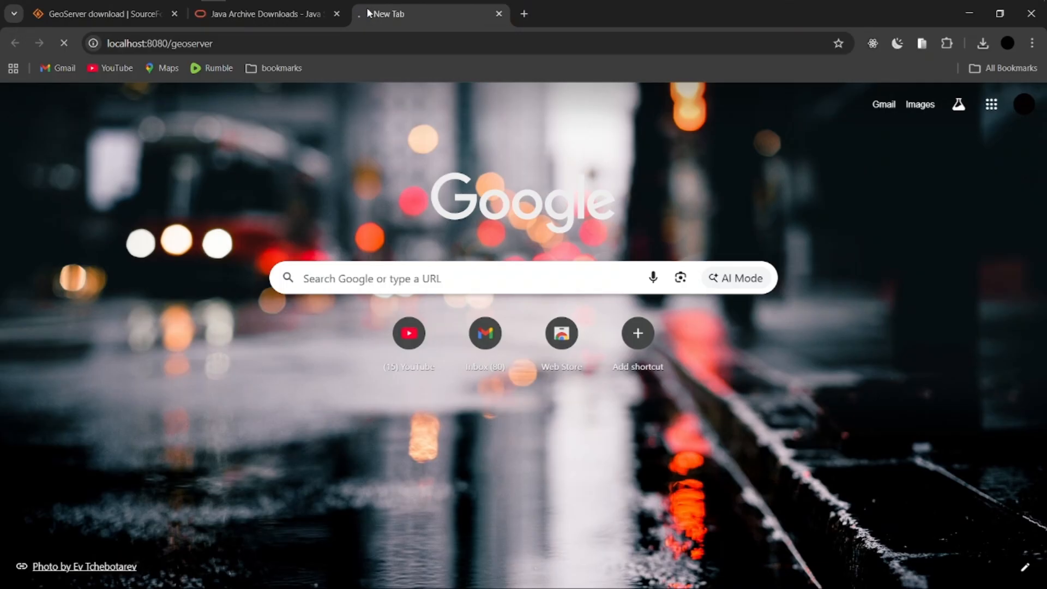
# - Check the end of the GeoServer startup console log and return to the browser
pyautogui.moveTo(507, 5)
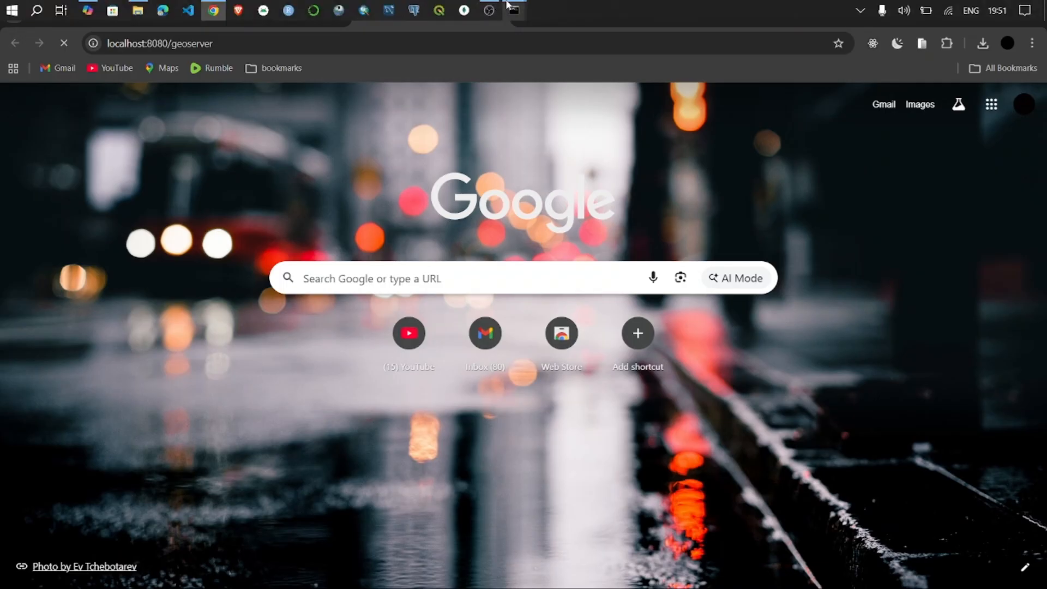
pyautogui.click(458, 70)
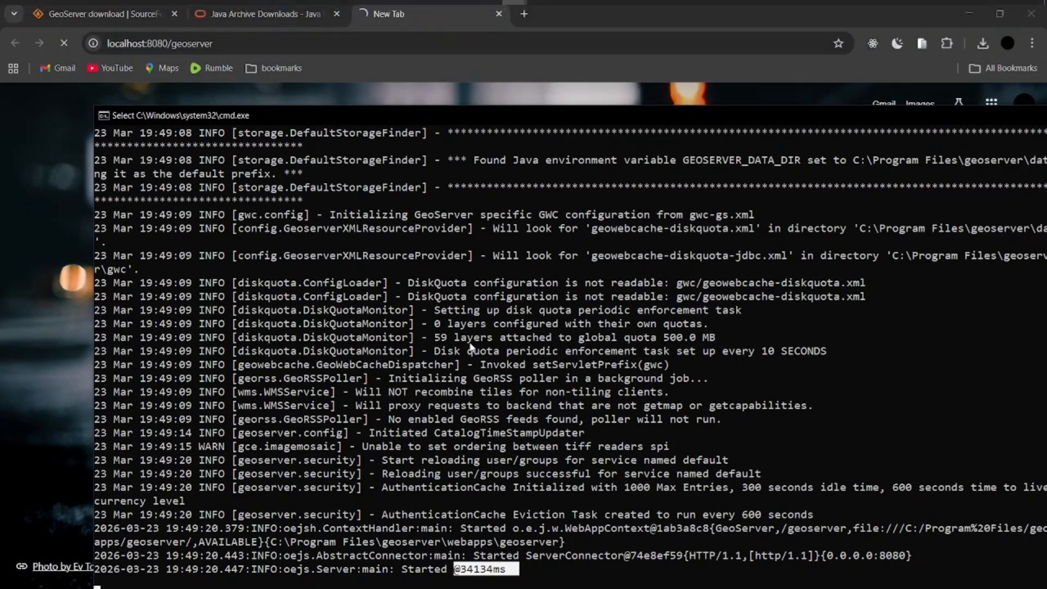
pyautogui.click(470, 337)
pyautogui.scroll(-5, 471, 340)
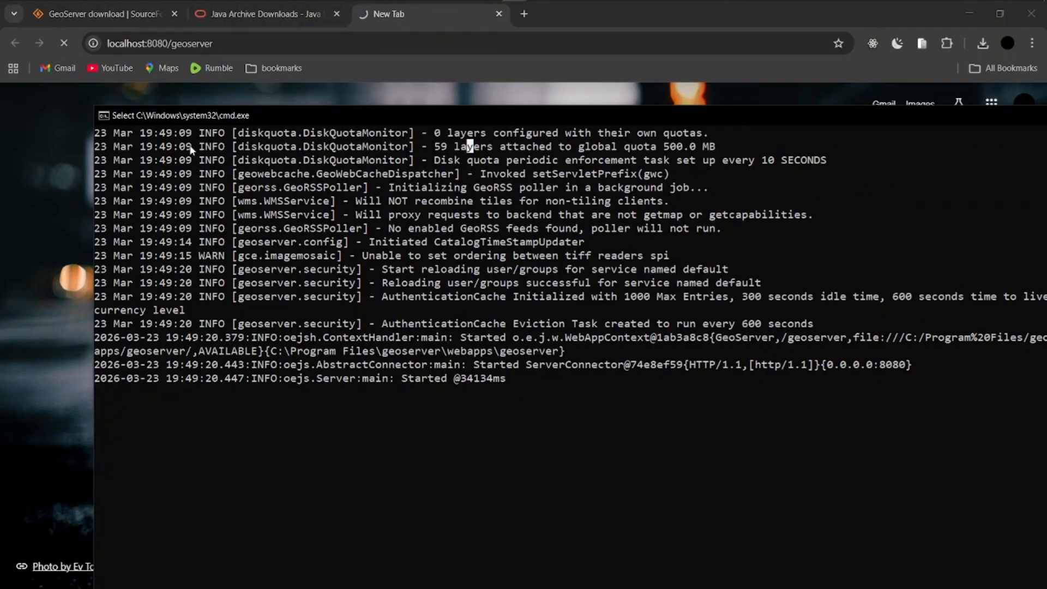
pyautogui.click(46, 393)
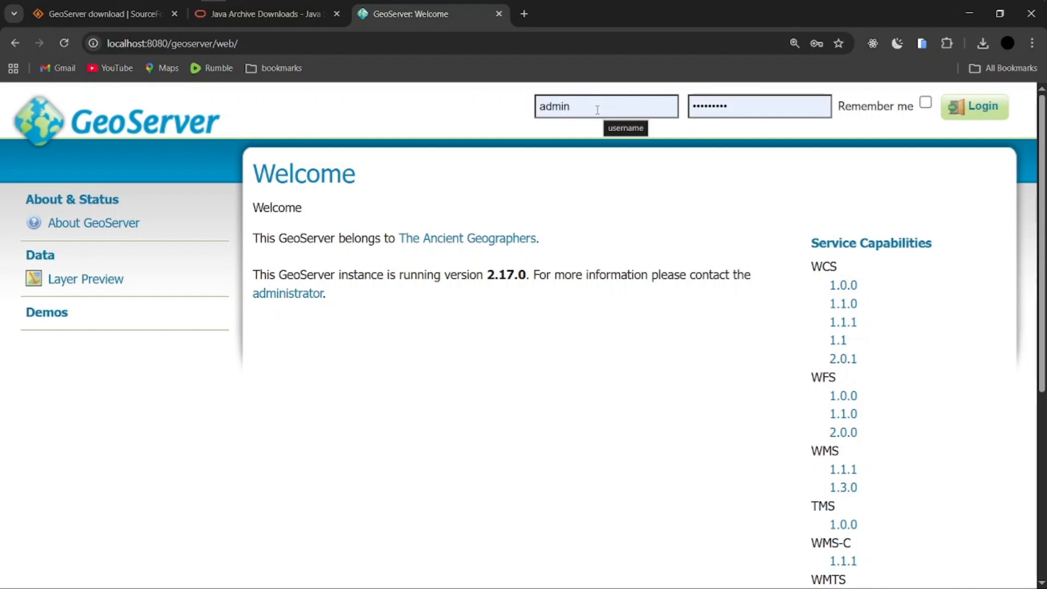
# - Log in to GeoServer with the prefilled admin credentials and look over the Welcome page
pyautogui.click(982, 108)
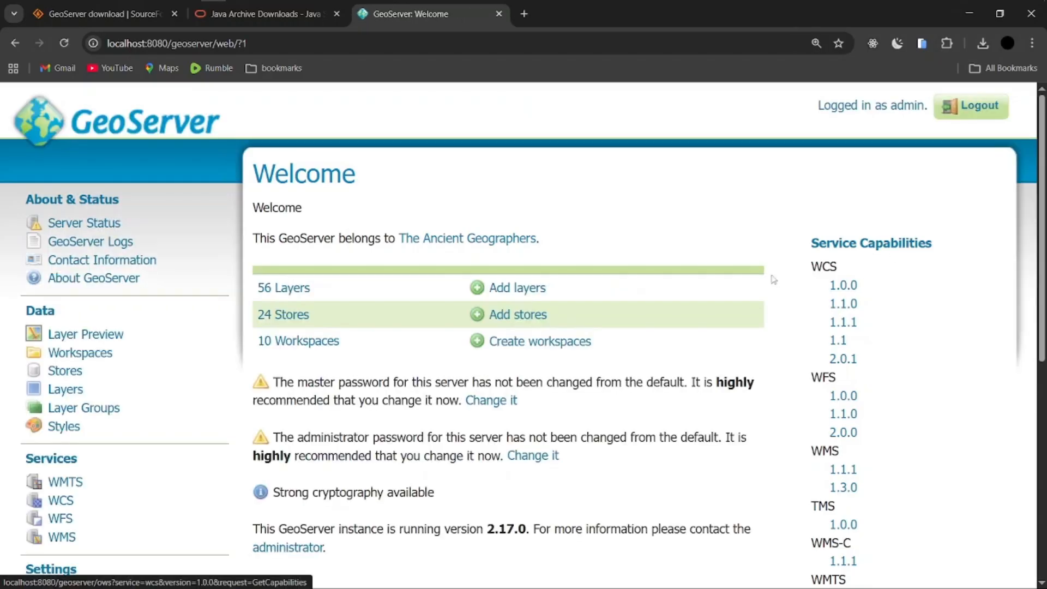
pyautogui.scroll(-2, 702, 256)
pyautogui.scroll(2, 702, 256)
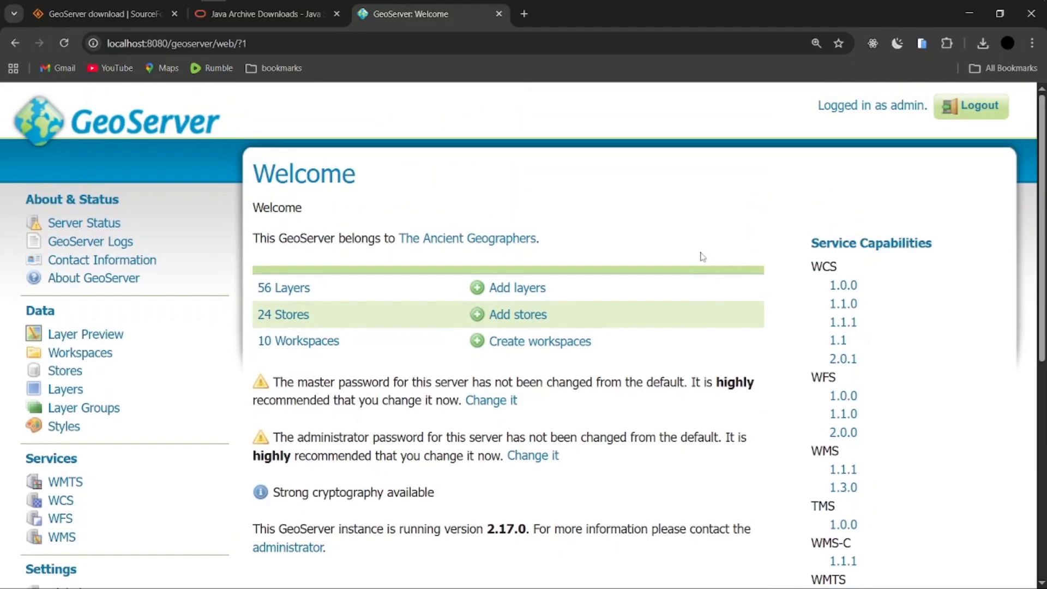
pyautogui.scroll(-1, 703, 256)
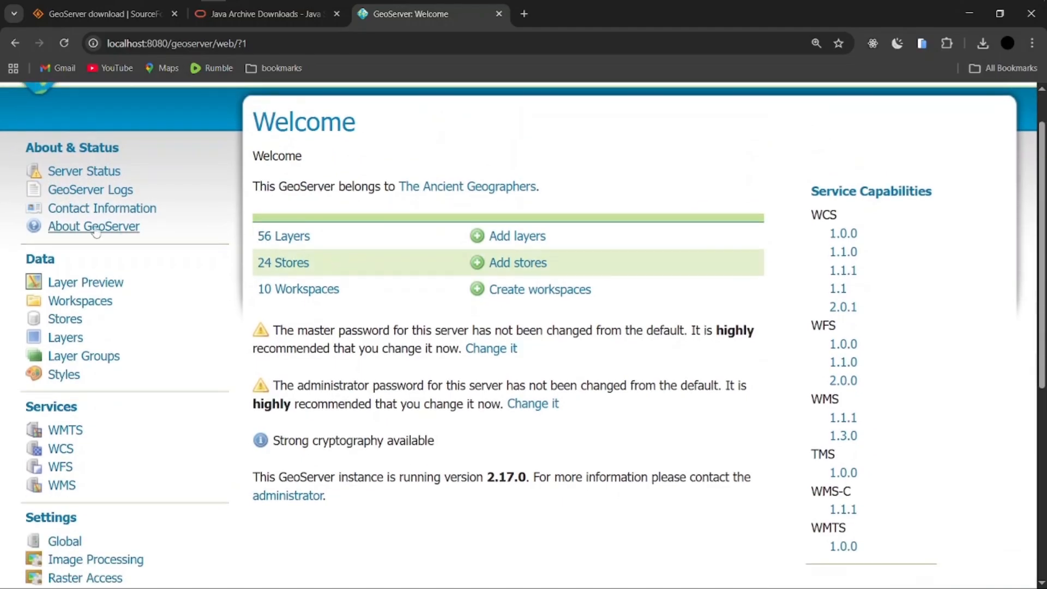
pyautogui.scroll(1, 83, 231)
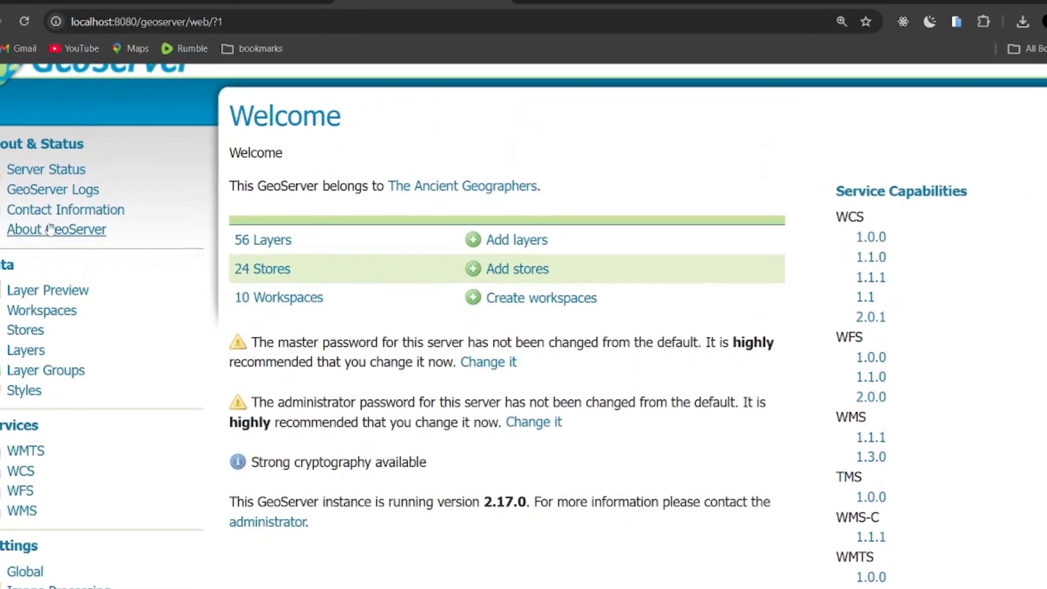
# - Review the build information on the About GeoServer page and open the Layer Preview list
pyautogui.click(85, 235)
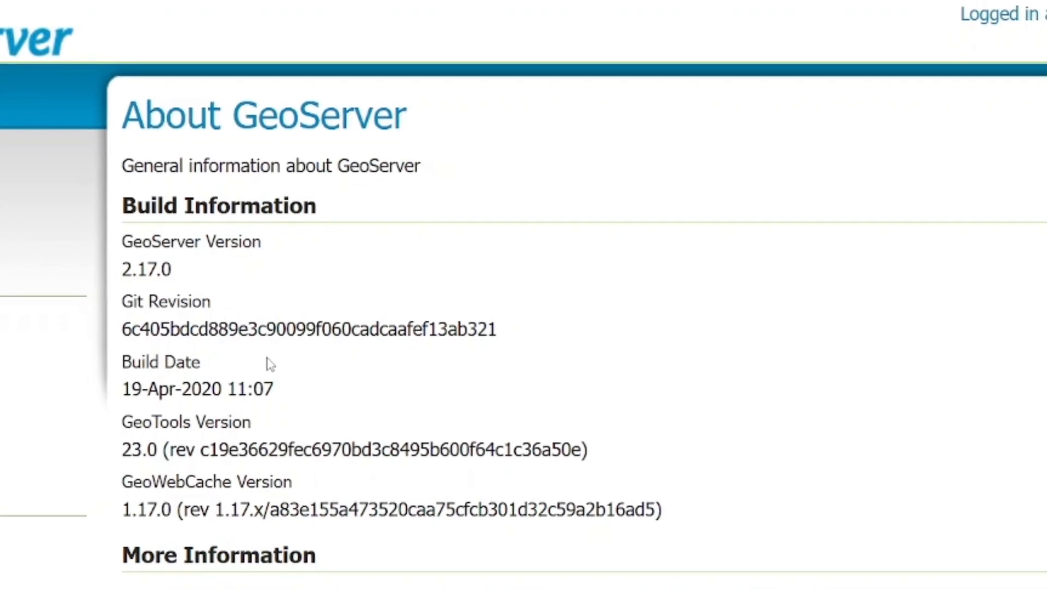
pyautogui.scroll(-2, 263, 359)
pyautogui.scroll(2, 263, 359)
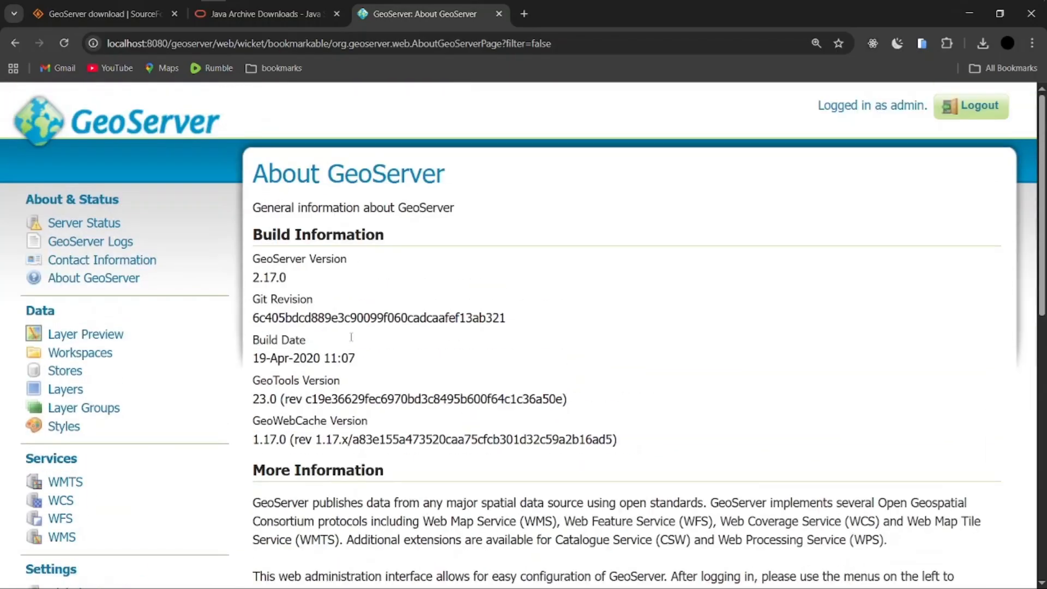
pyautogui.click(80, 335)
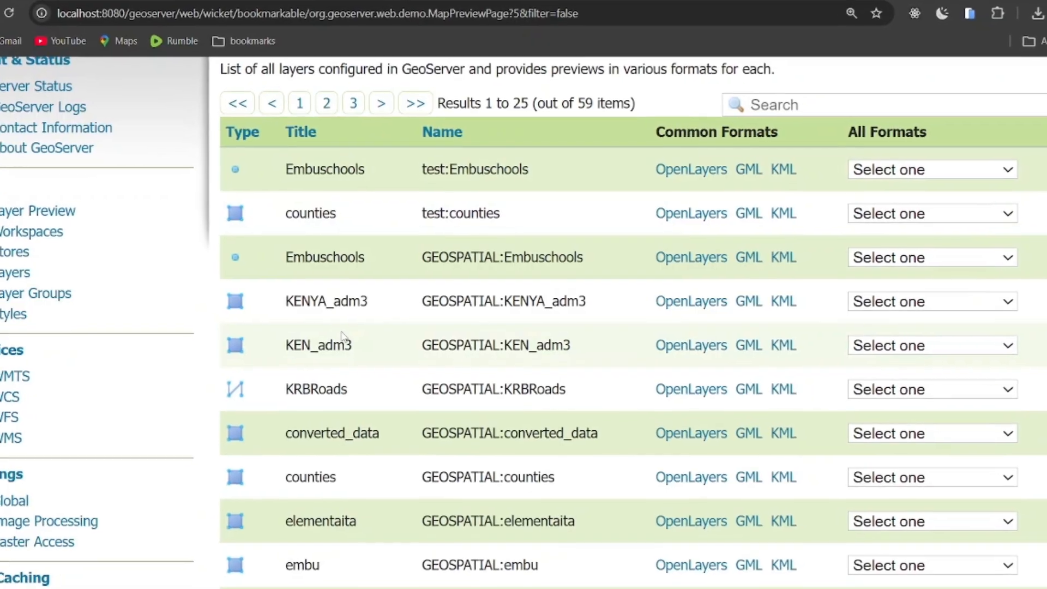
# - Open the OpenLayers preview of the test:Embuschools layer and look over the whole map page
pyautogui.scroll(2, 382, 341)
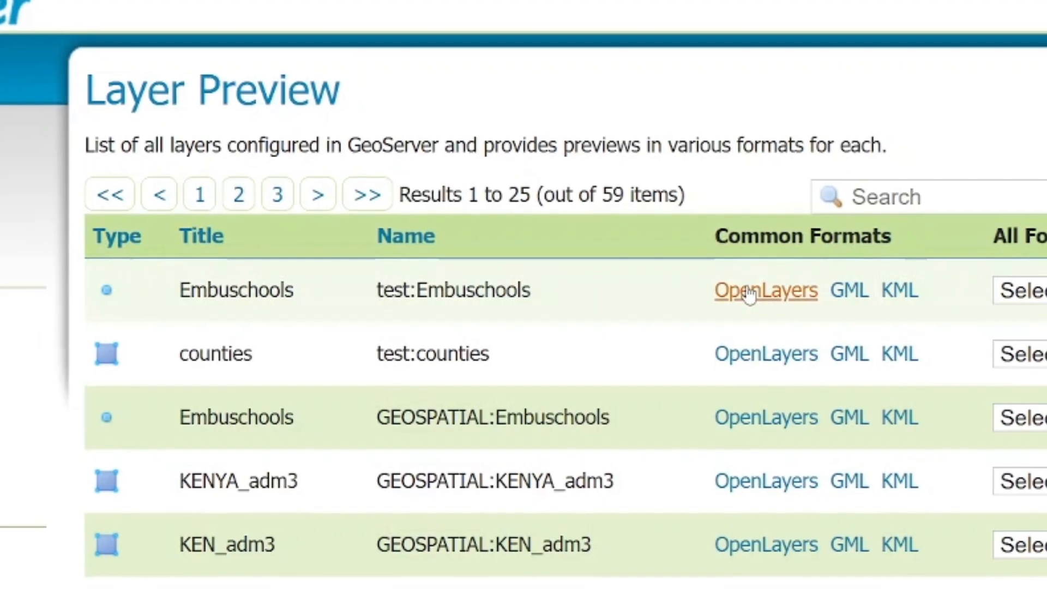
pyautogui.click(753, 294)
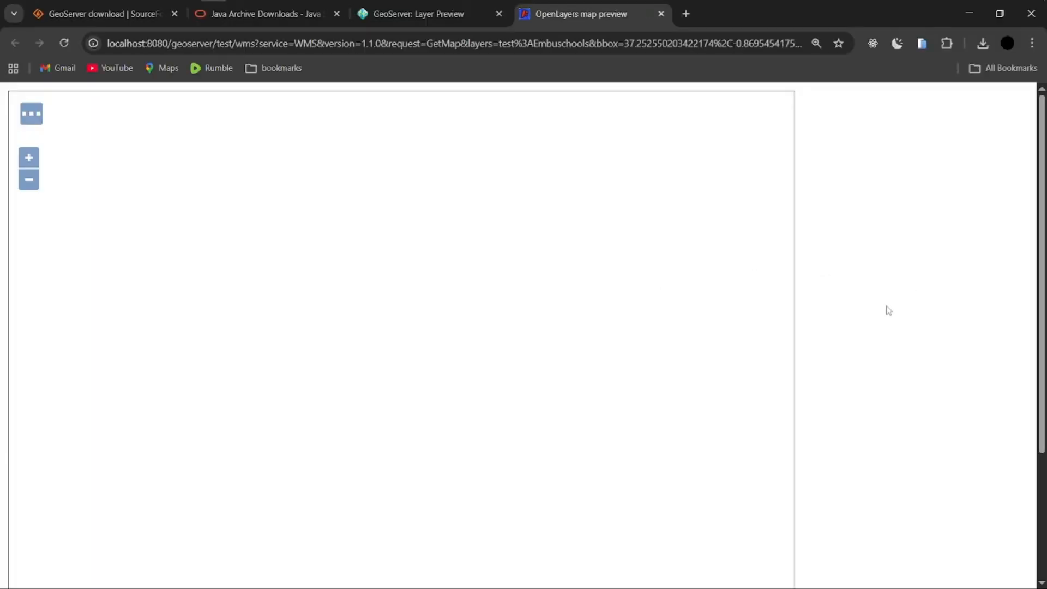
pyautogui.scroll(-3, 889, 310)
pyautogui.scroll(3, 888, 310)
pyautogui.scroll(-3, 889, 311)
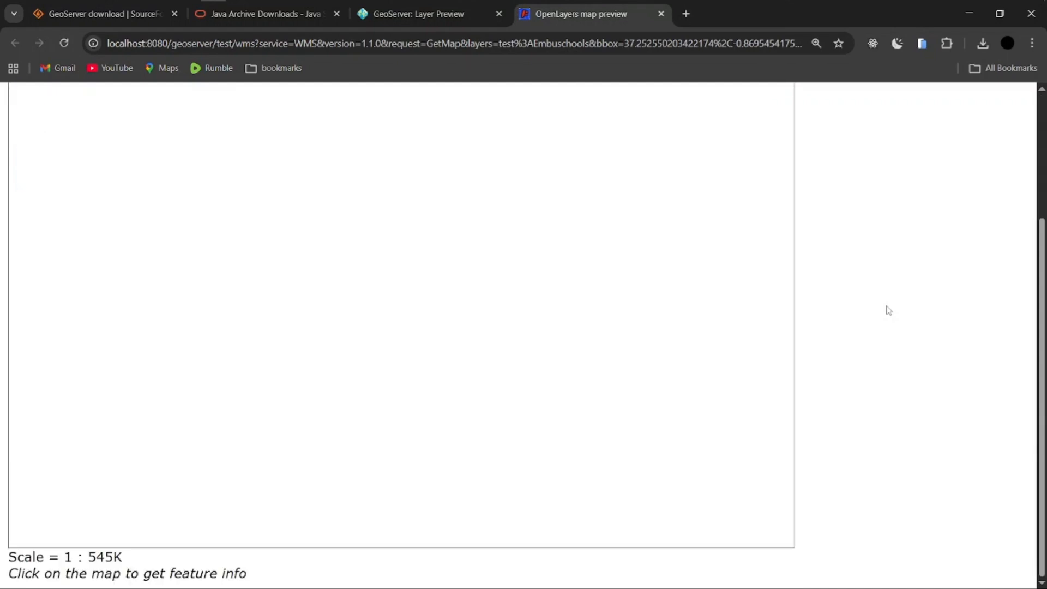
pyautogui.scroll(3, 900, 280)
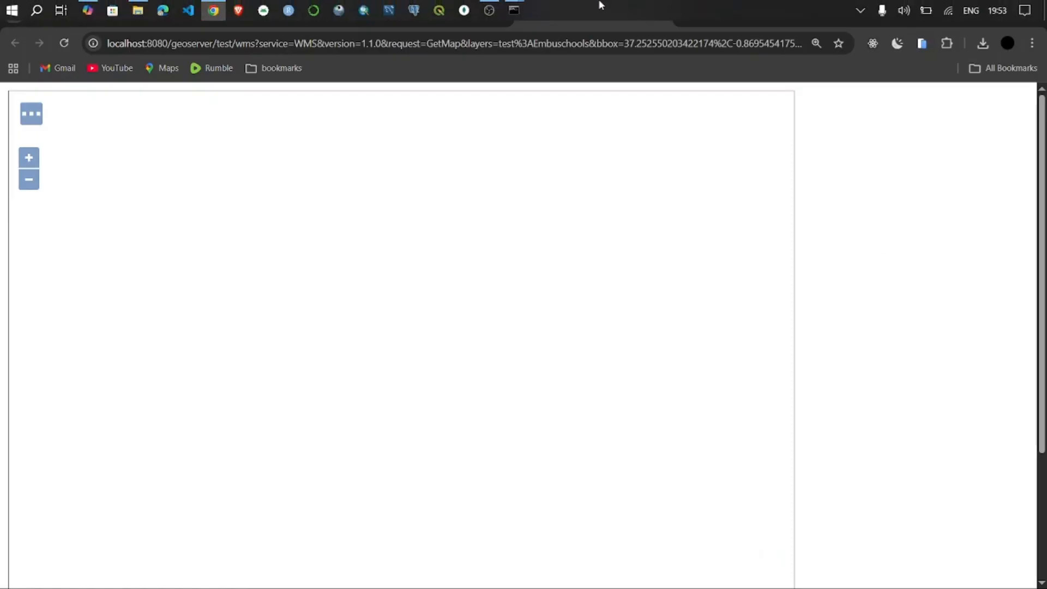
# - Examine the stack trace in the GeoServer console log for the cause of the preview error and return to the browser
pyautogui.moveTo(513, 10)
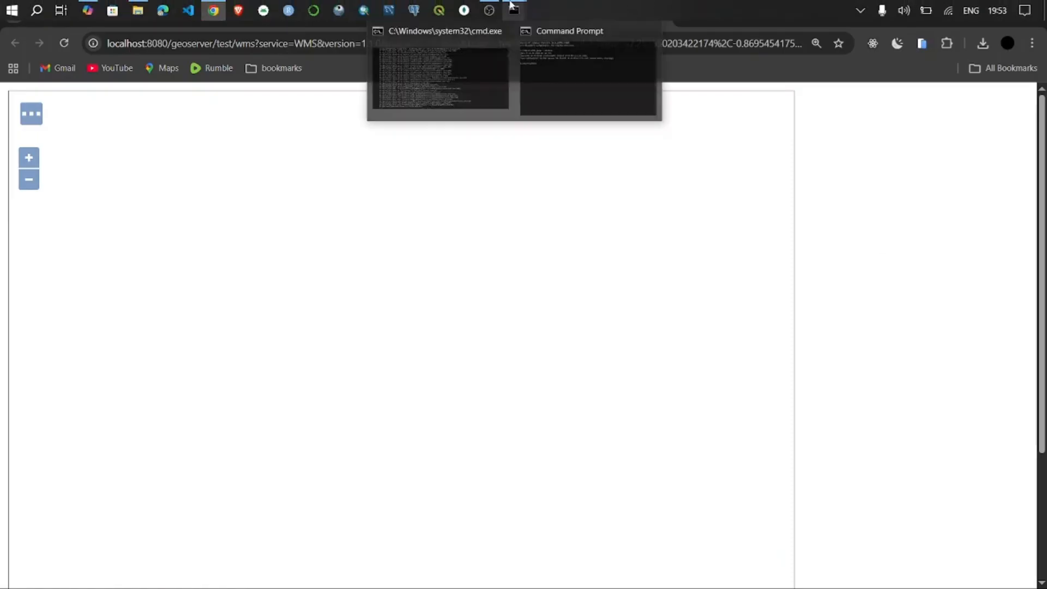
pyautogui.click(437, 70)
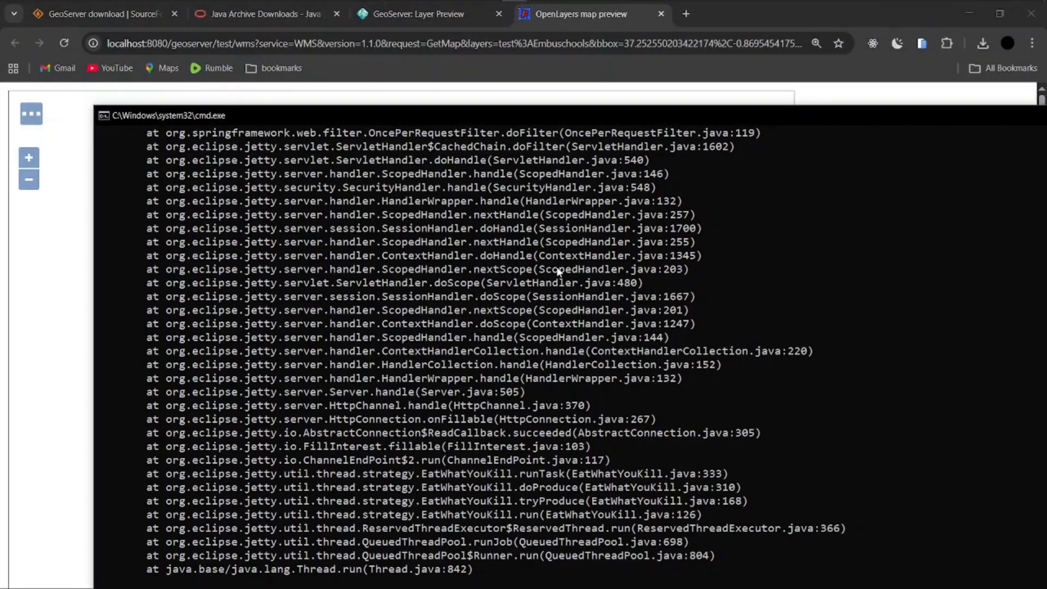
pyautogui.scroll(20, 559, 271)
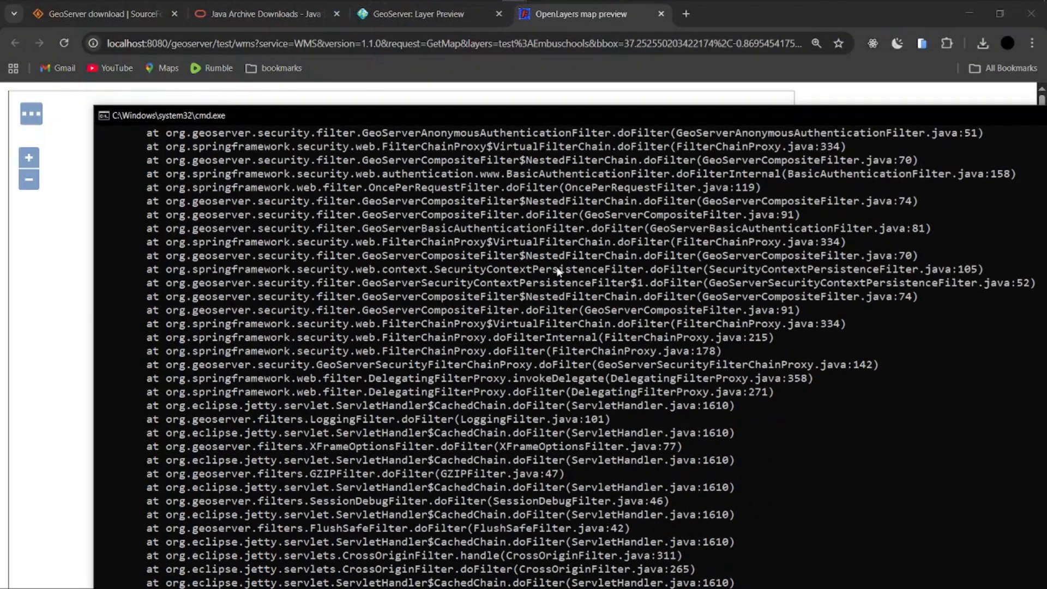
pyautogui.scroll(15, 559, 271)
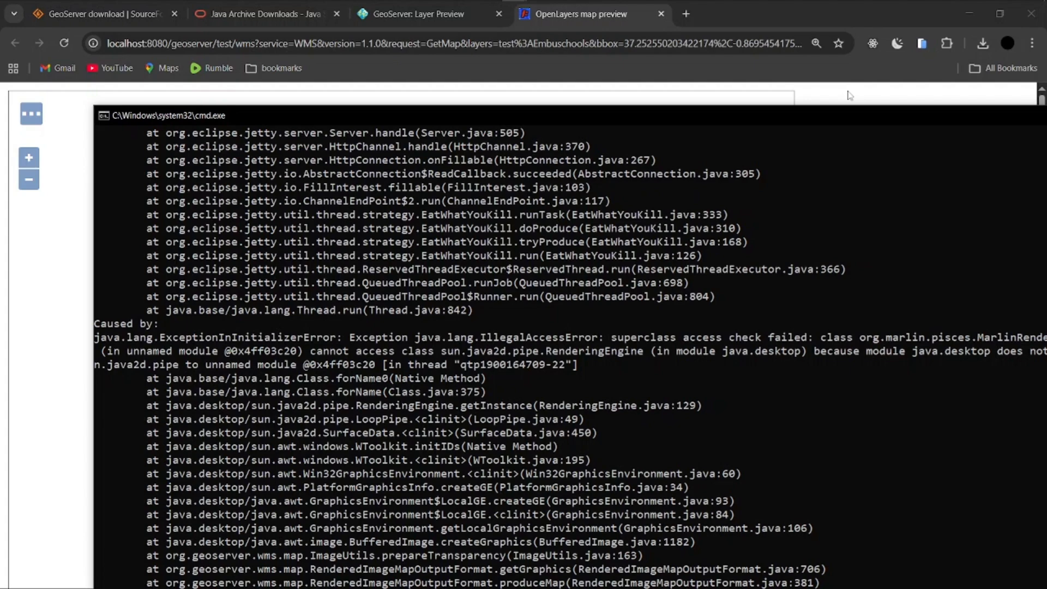
pyautogui.click(848, 96)
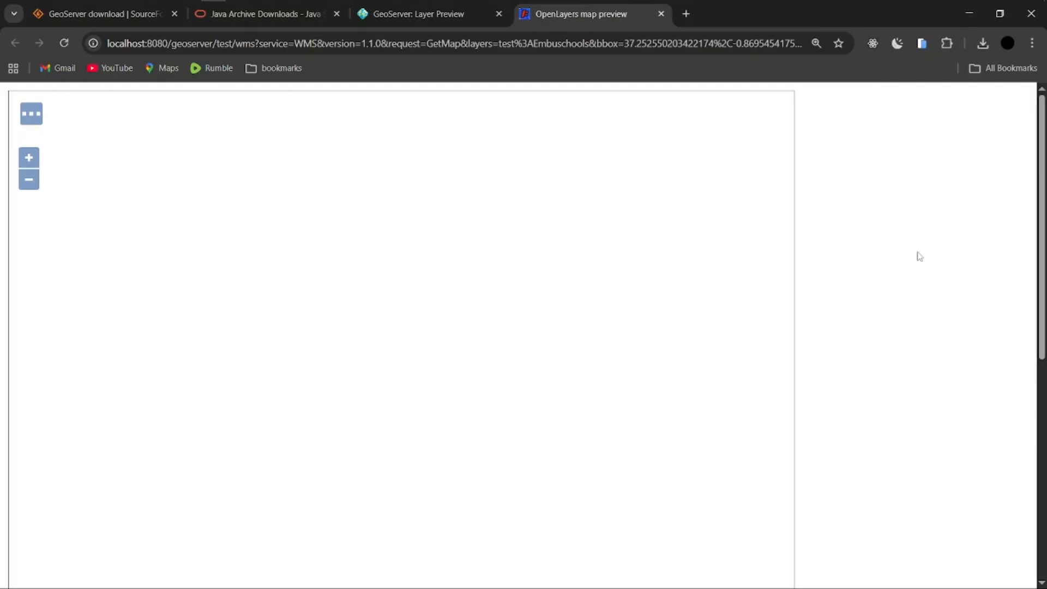
# - Read the error details and stack trace shown below the Embuschools map preview
pyautogui.scroll(-2, 891, 330)
pyautogui.scroll(-5, 892, 330)
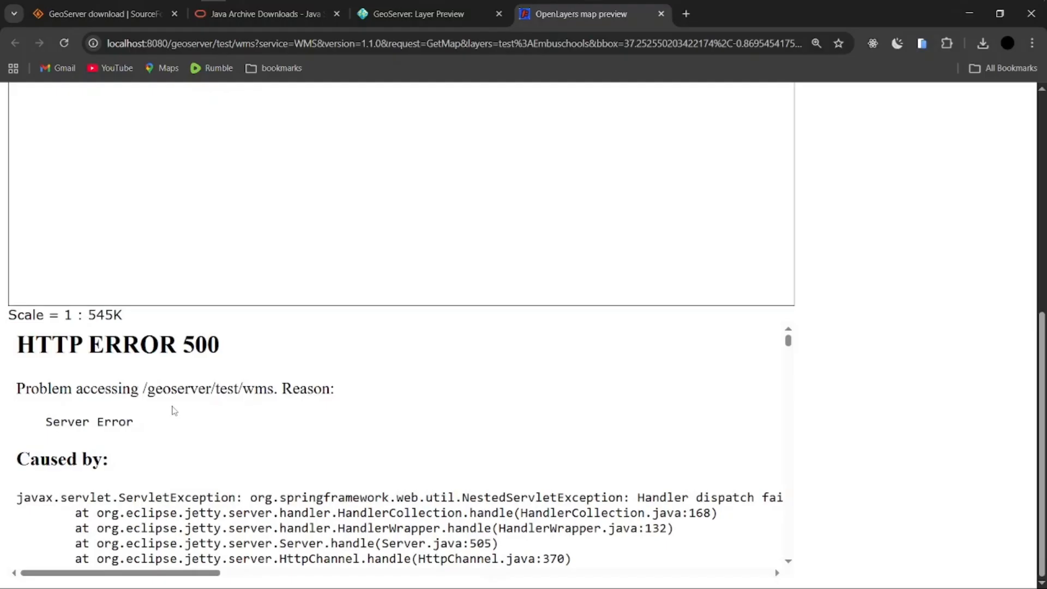
pyautogui.scroll(-2, 123, 453)
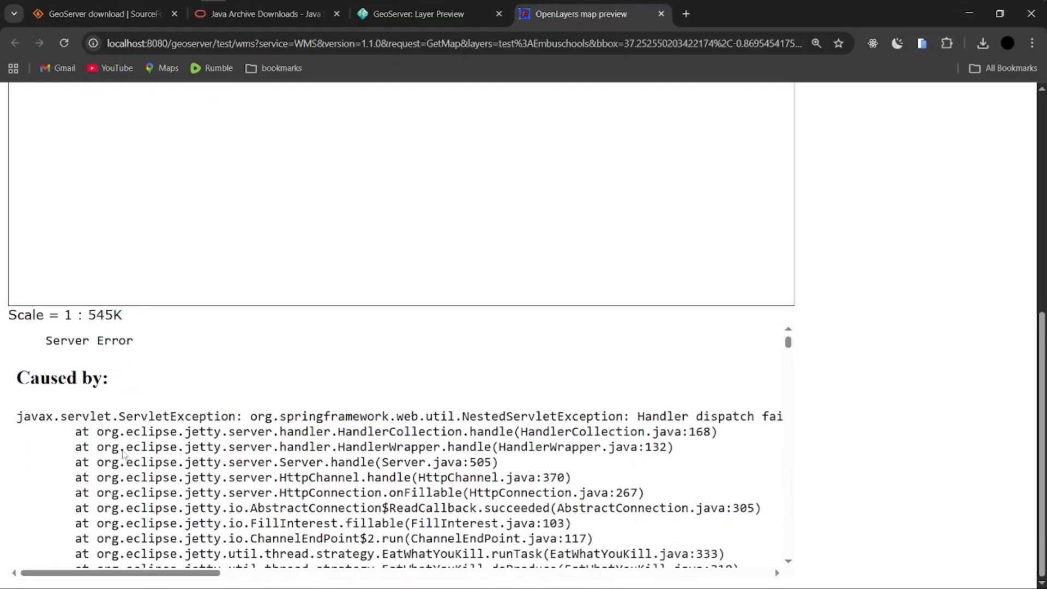
pyautogui.scroll(-8, 123, 450)
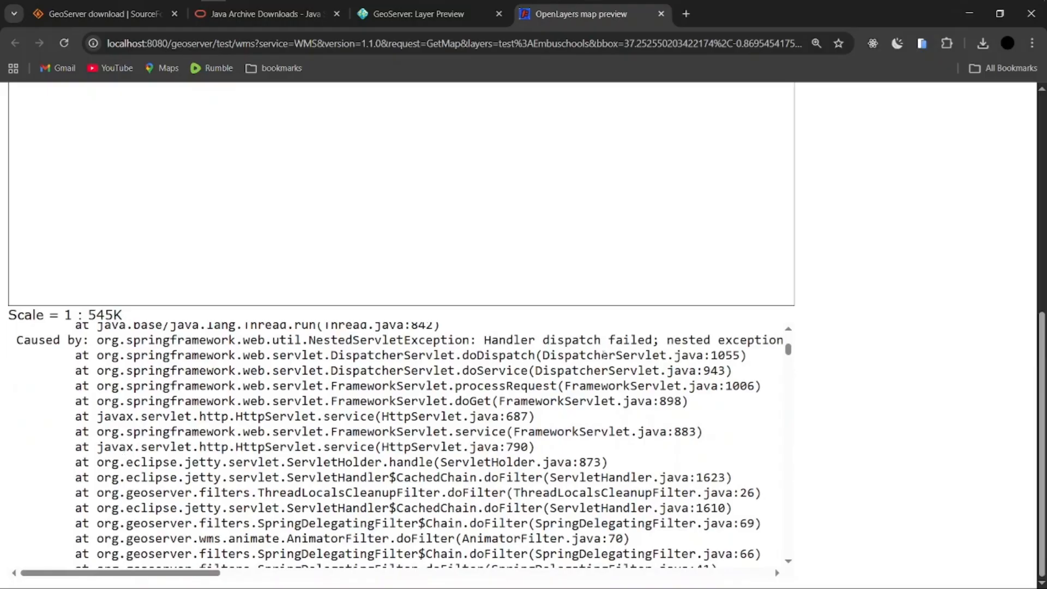
pyautogui.scroll(5, 914, 285)
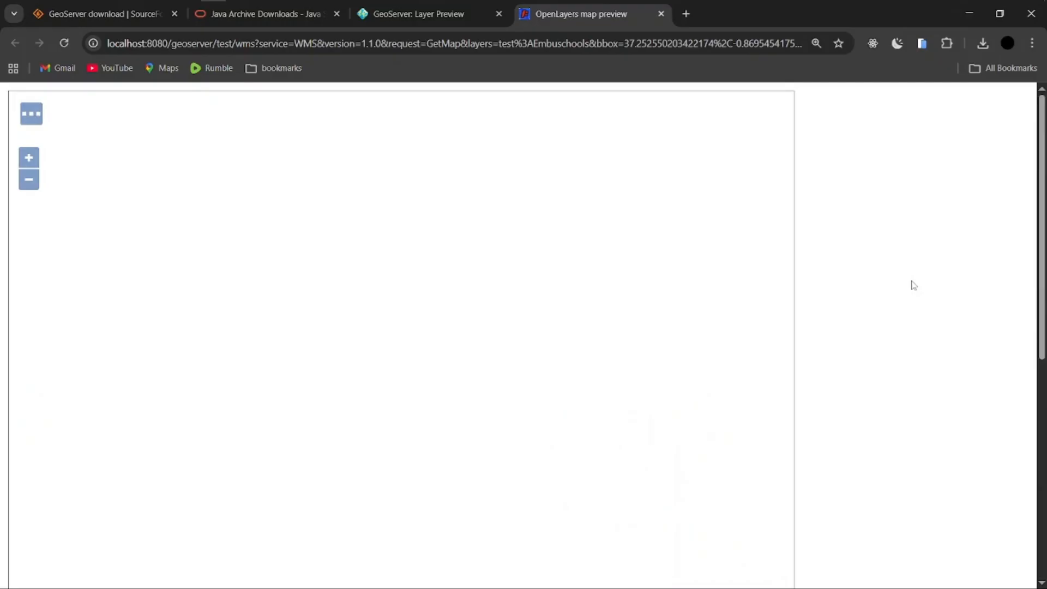
# - Look over the JDK 11.0.29 packages on Oracle's archive page and reopen the About GeoServer page
pyautogui.click(245, 13)
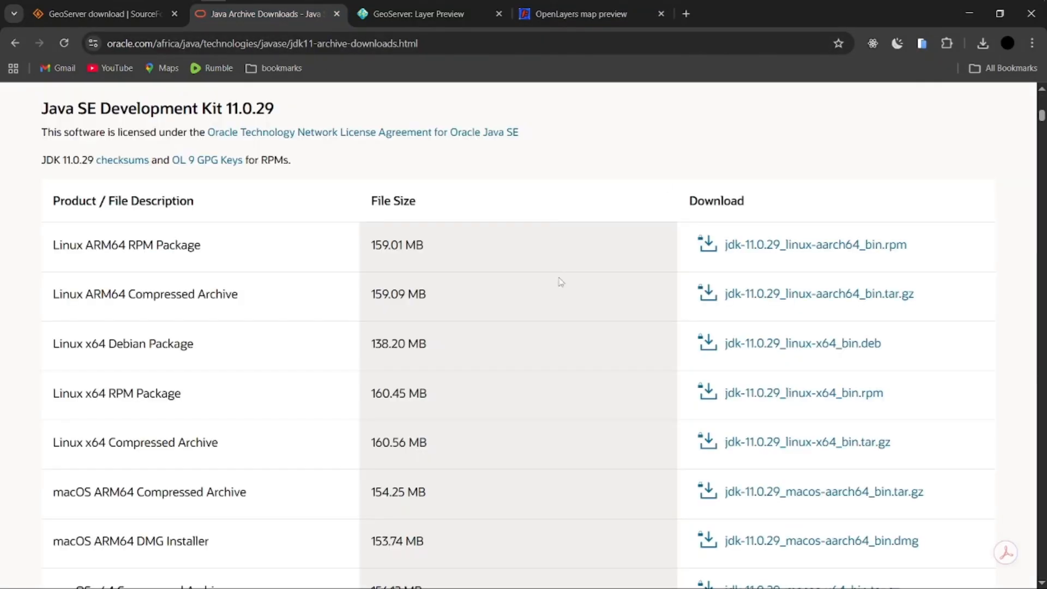
pyautogui.scroll(-4, 561, 282)
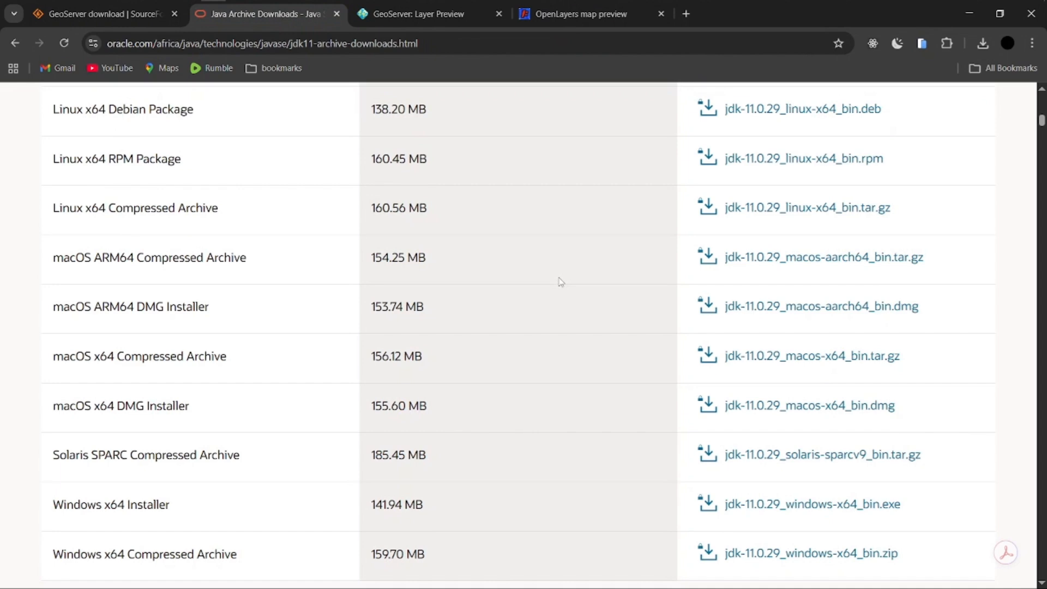
pyautogui.click(415, 17)
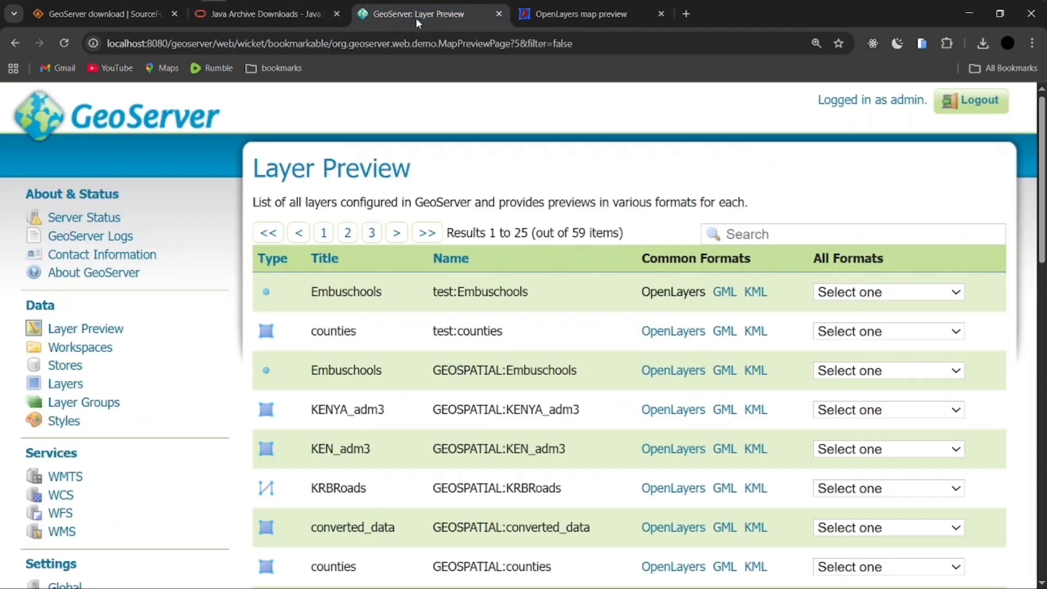
pyautogui.click(79, 277)
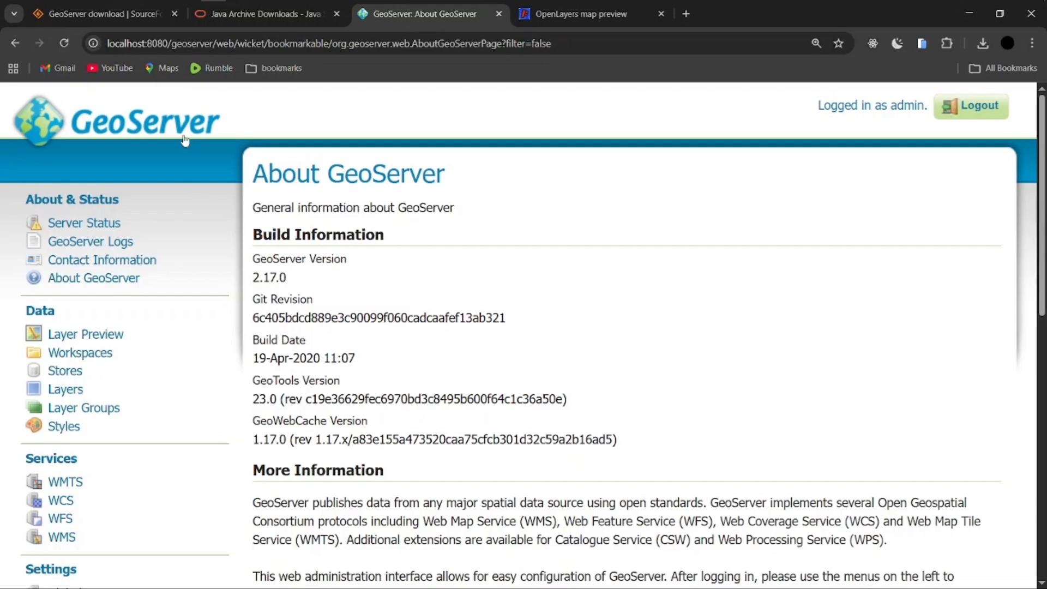
# - Locate the Windows x64 Installer of JDK 11.0.29 on the Java archive page and review the notices above the package list
pyautogui.click(246, 13)
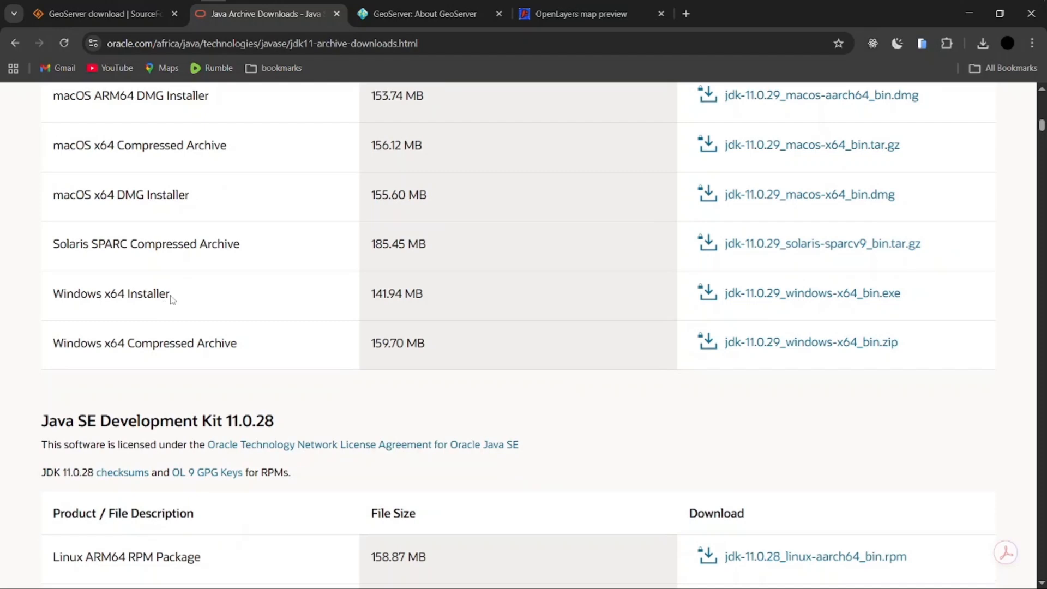
pyautogui.moveTo(170, 296); pyautogui.dragTo(48, 298)
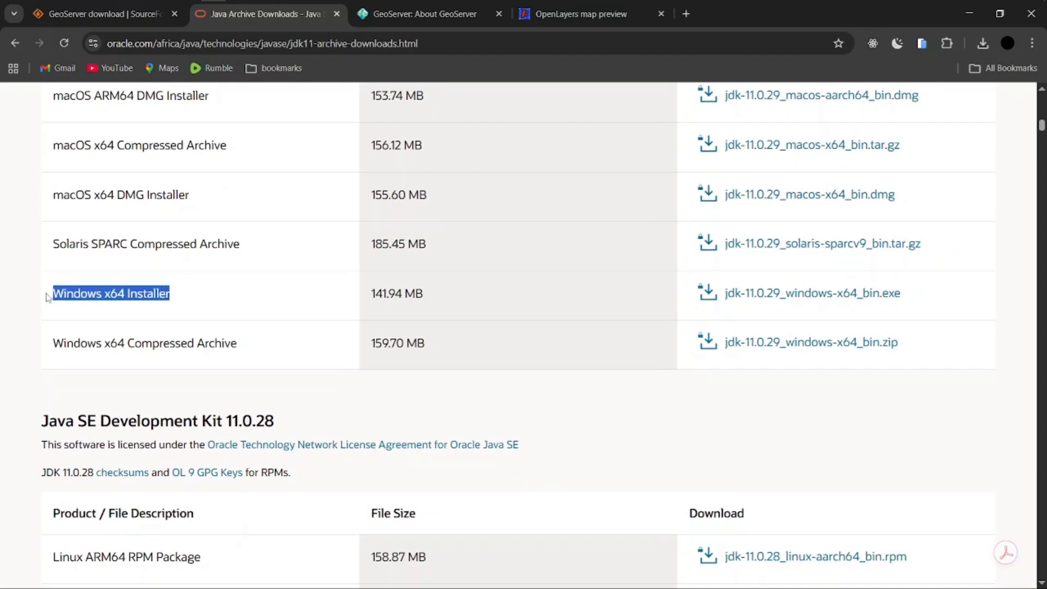
pyautogui.click(229, 309)
pyautogui.scroll(3, 229, 308)
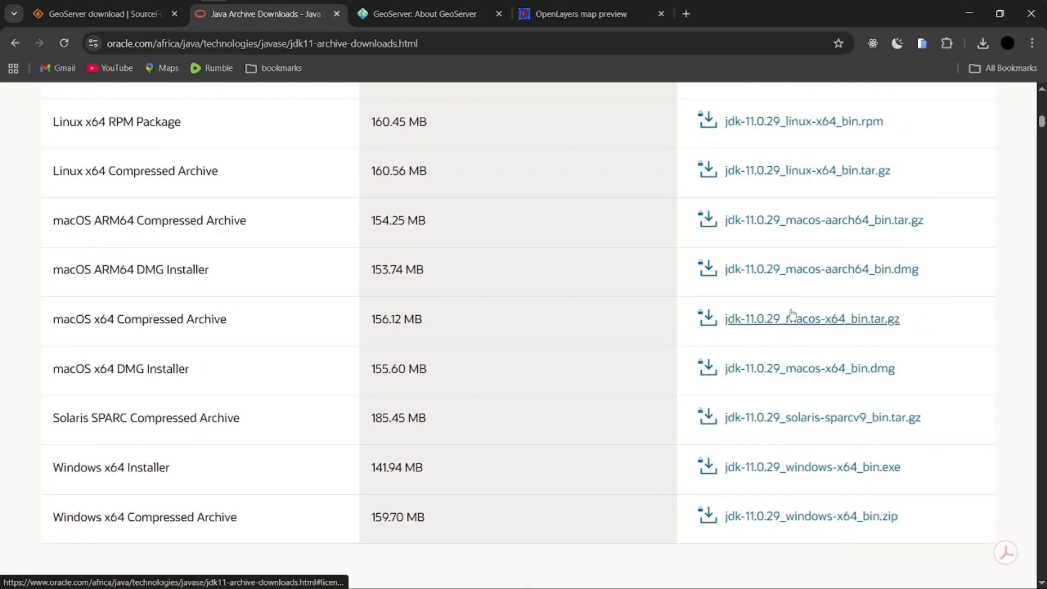
pyautogui.scroll(-1, 793, 315)
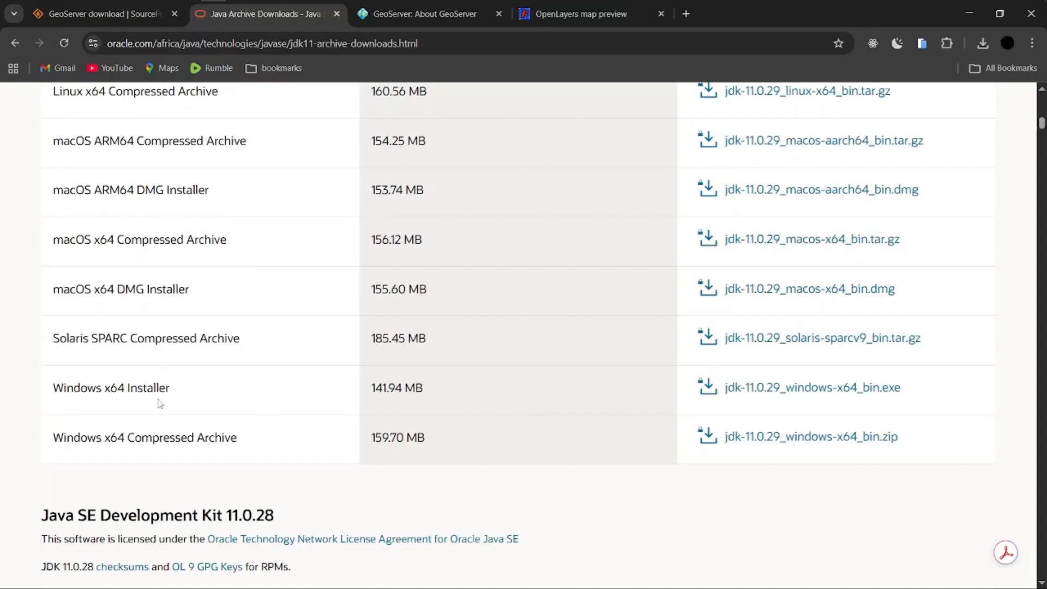
pyautogui.scroll(12, 160, 404)
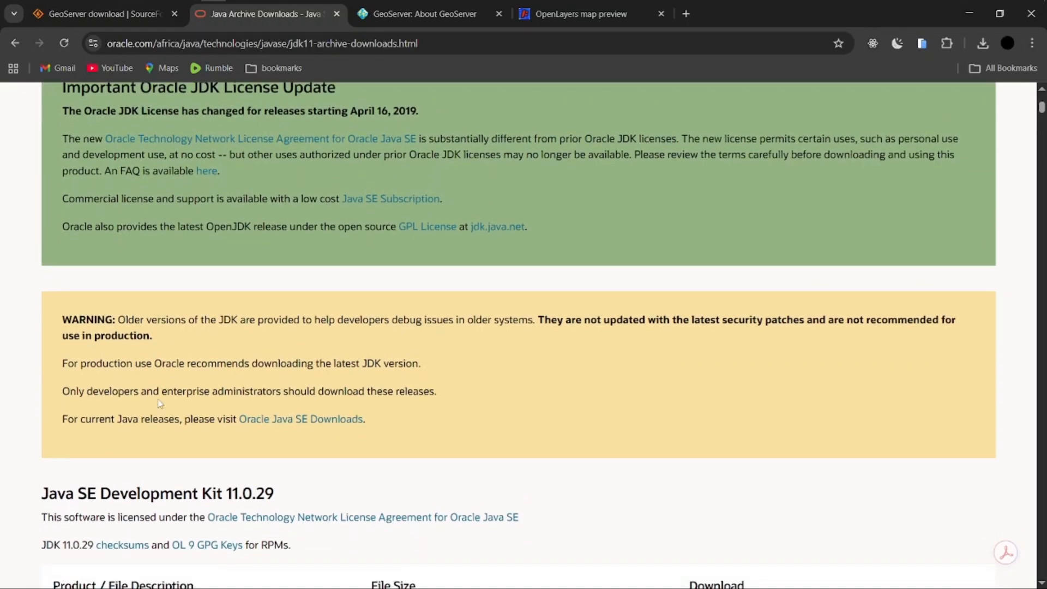
pyautogui.scroll(-10, 160, 403)
pyautogui.scroll(-3, 160, 403)
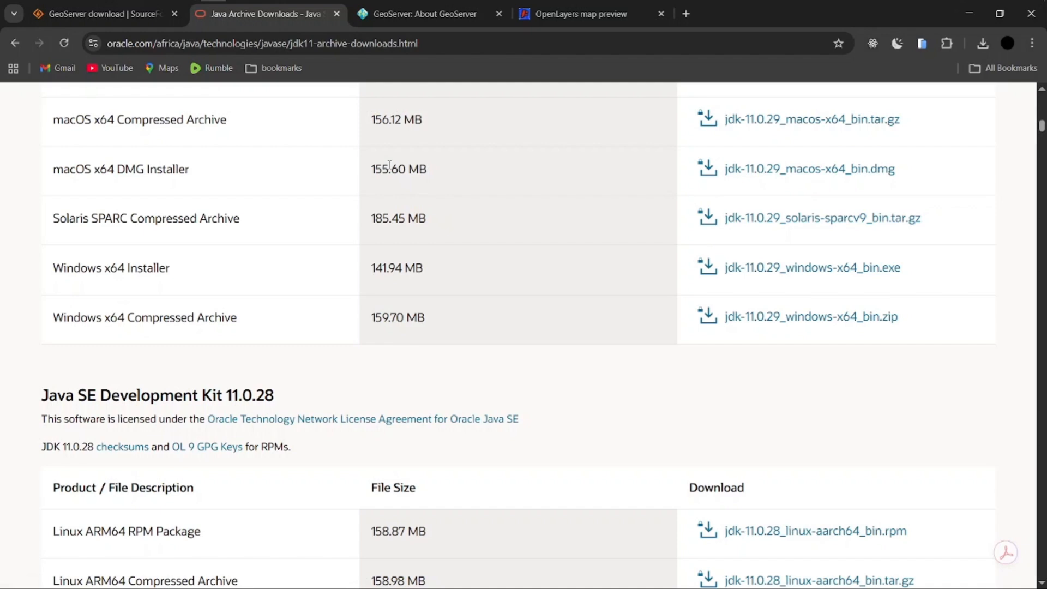
# - Find the jdk-11.0.29_windows-x64_bin.exe installer in the Downloads folder in File Explorer and return to the Java archive page
pyautogui.moveTo(135, 3)
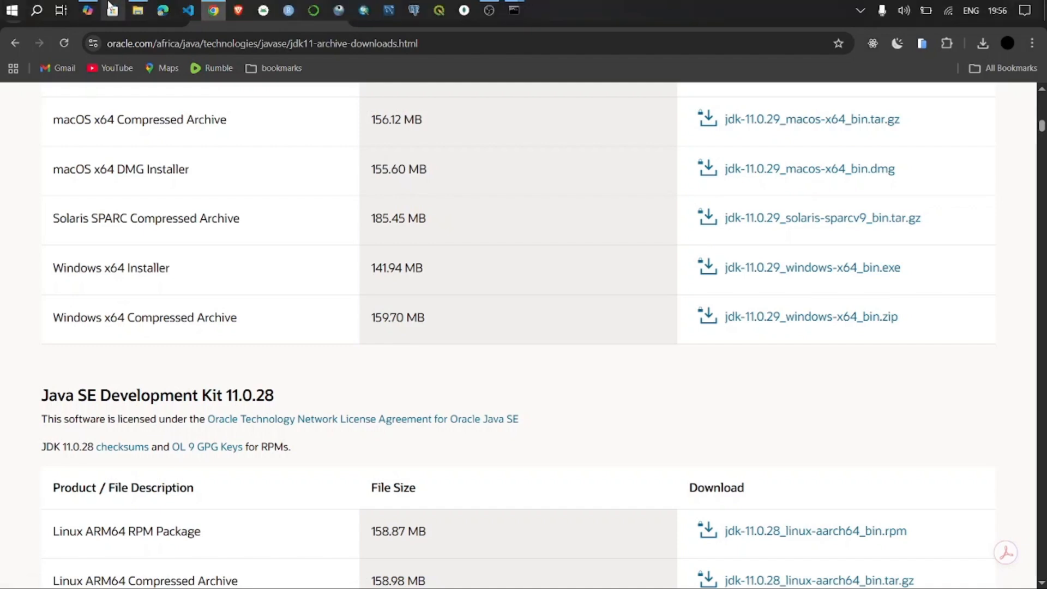
pyautogui.click(137, 8)
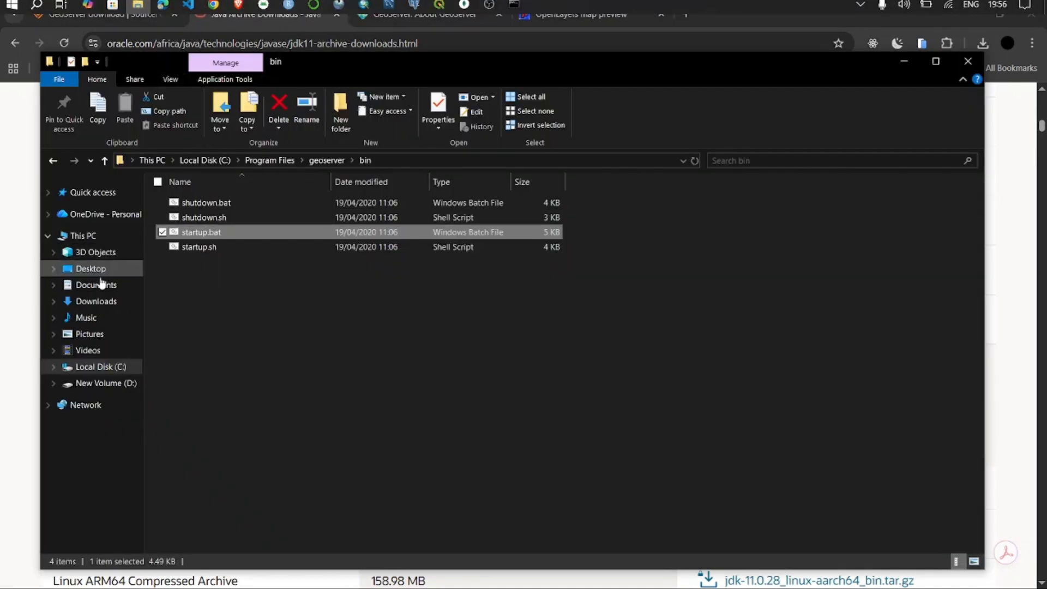
pyautogui.click(93, 302)
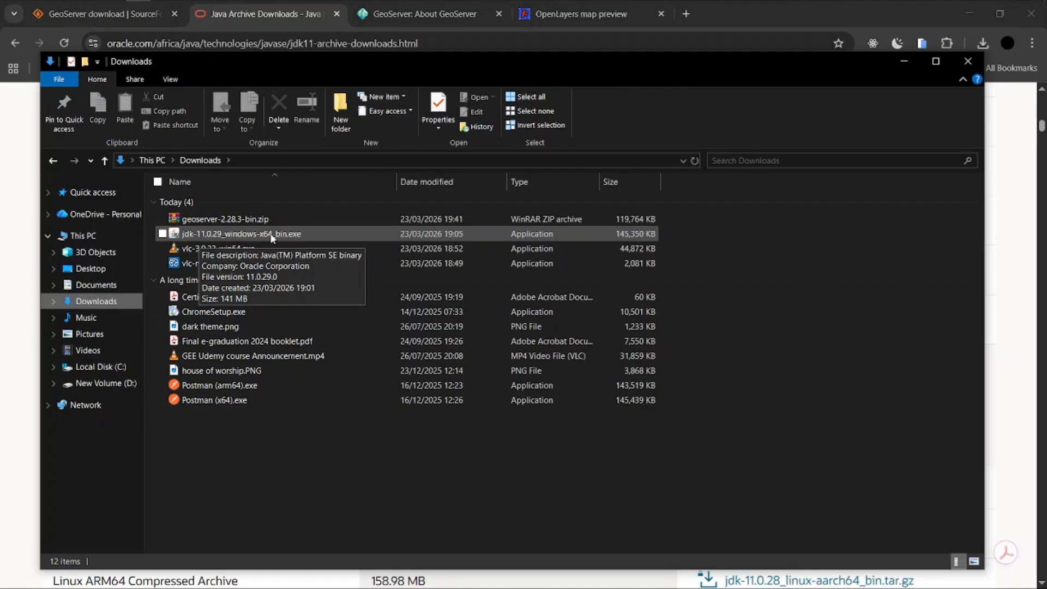
pyautogui.click(10, 191)
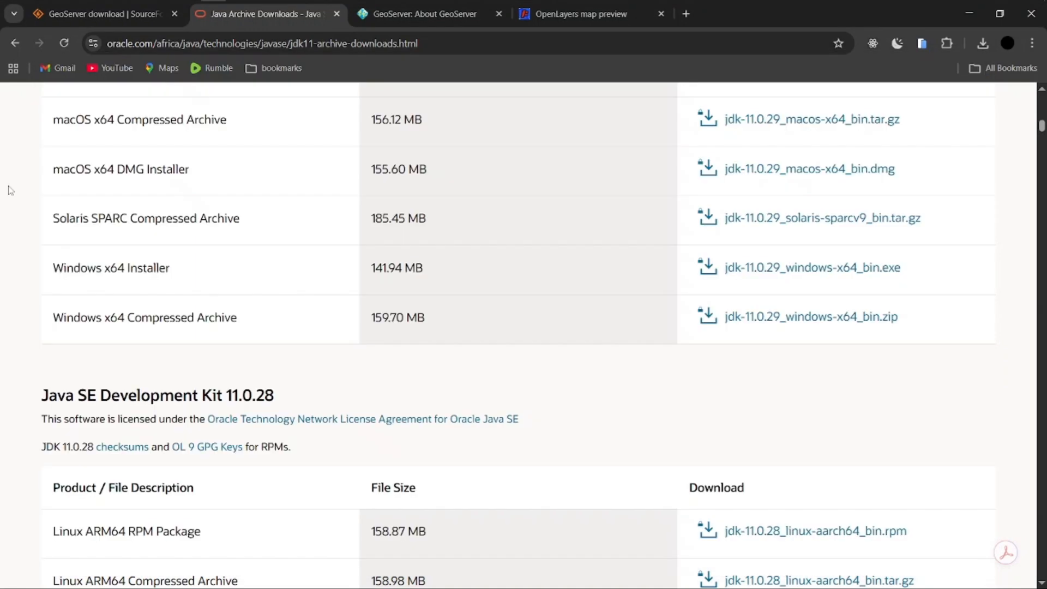
pyautogui.scroll(2, 11, 190)
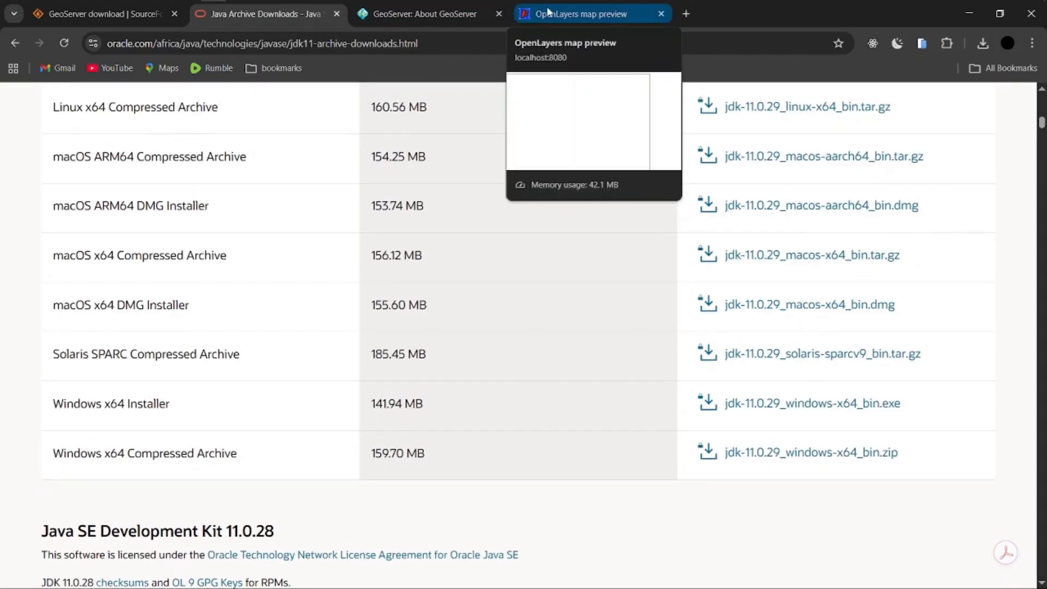
# - Inspect the geoserver\bin folder under C:\Program Files in File Explorer and return to Program Files
pyautogui.moveTo(145, 5)
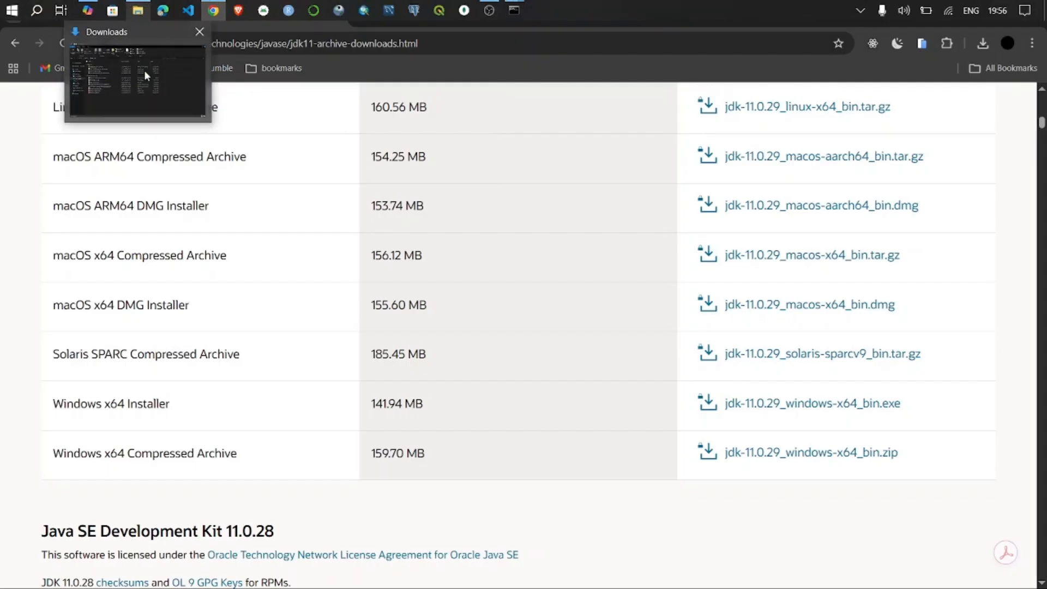
pyautogui.click(144, 63)
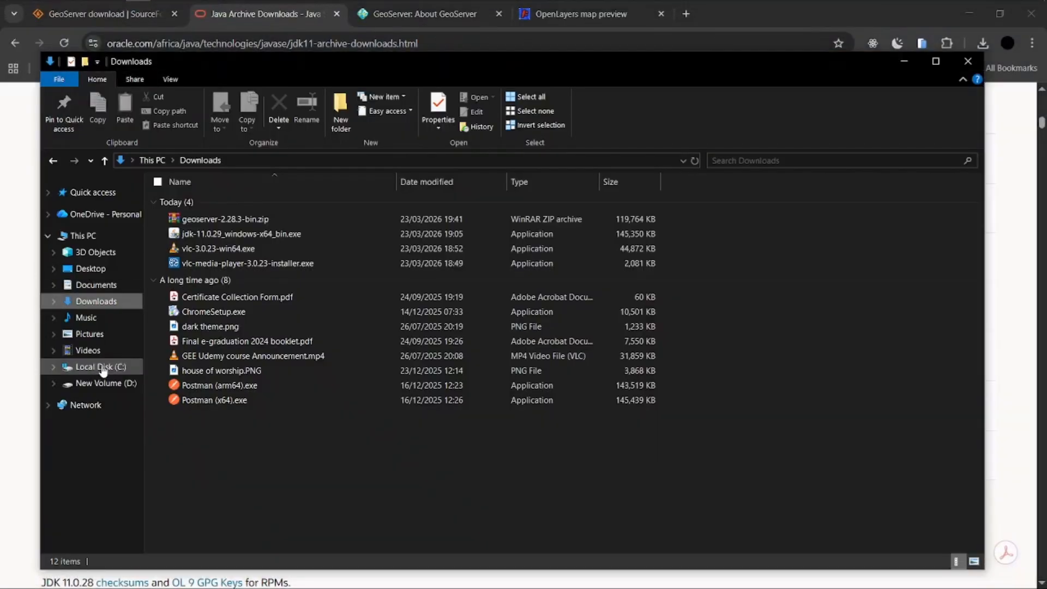
pyautogui.click(103, 370)
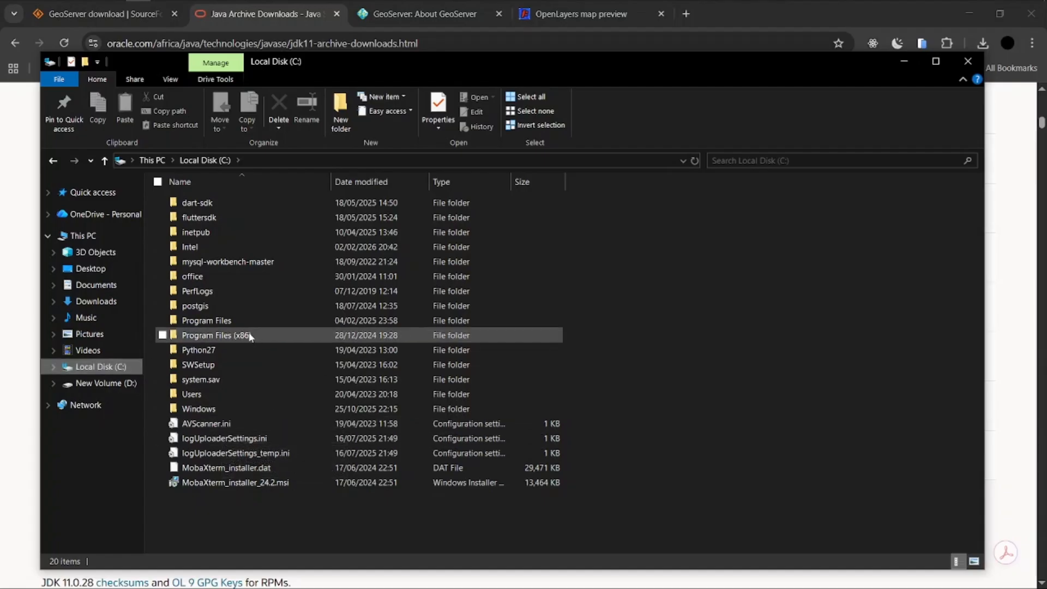
pyautogui.doubleClick(222, 319)
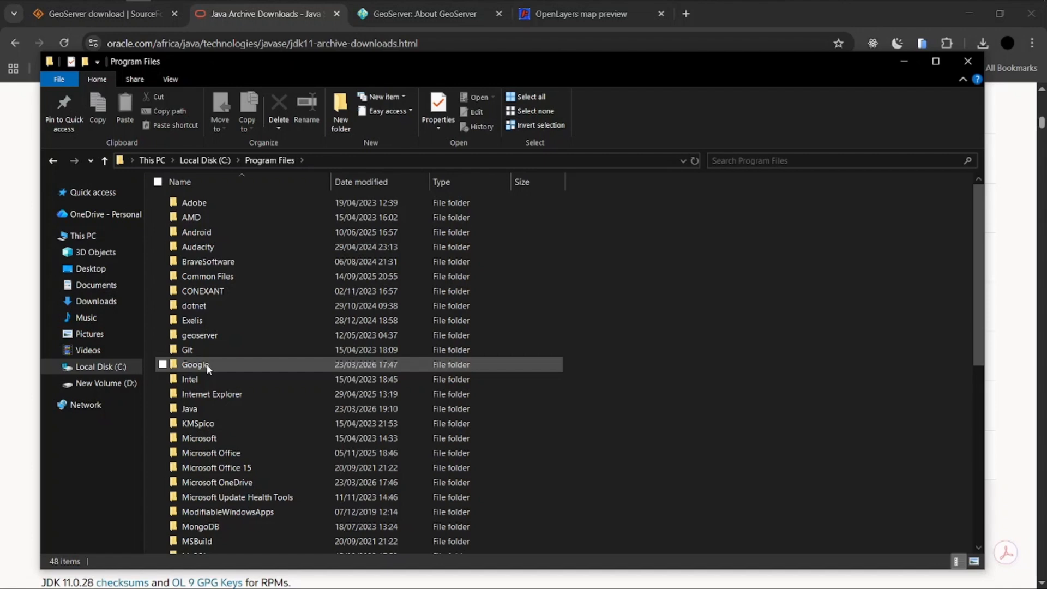
pyautogui.doubleClick(217, 335)
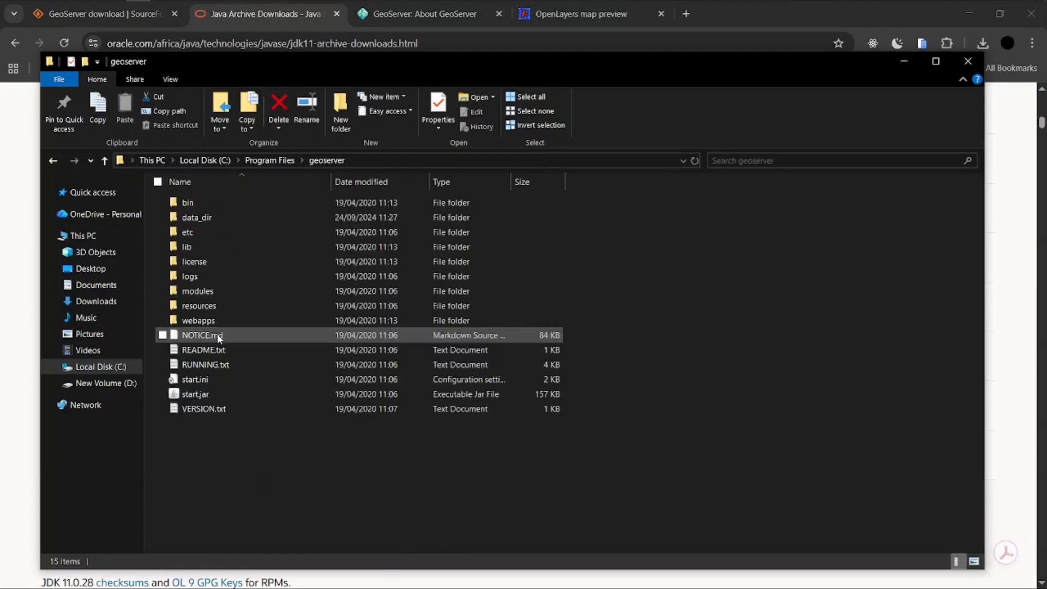
pyautogui.doubleClick(208, 203)
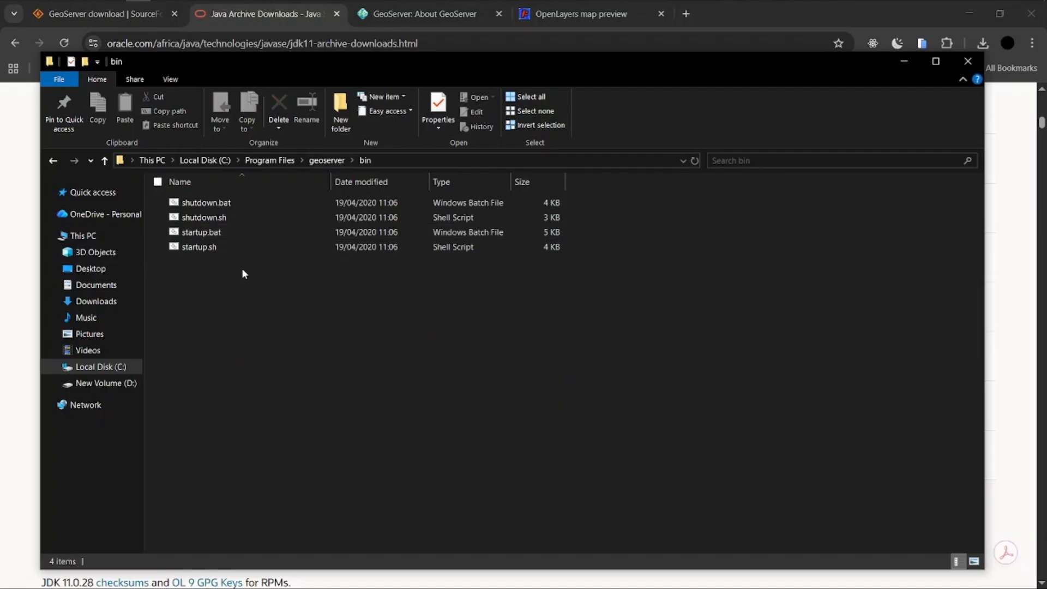
pyautogui.click(278, 162)
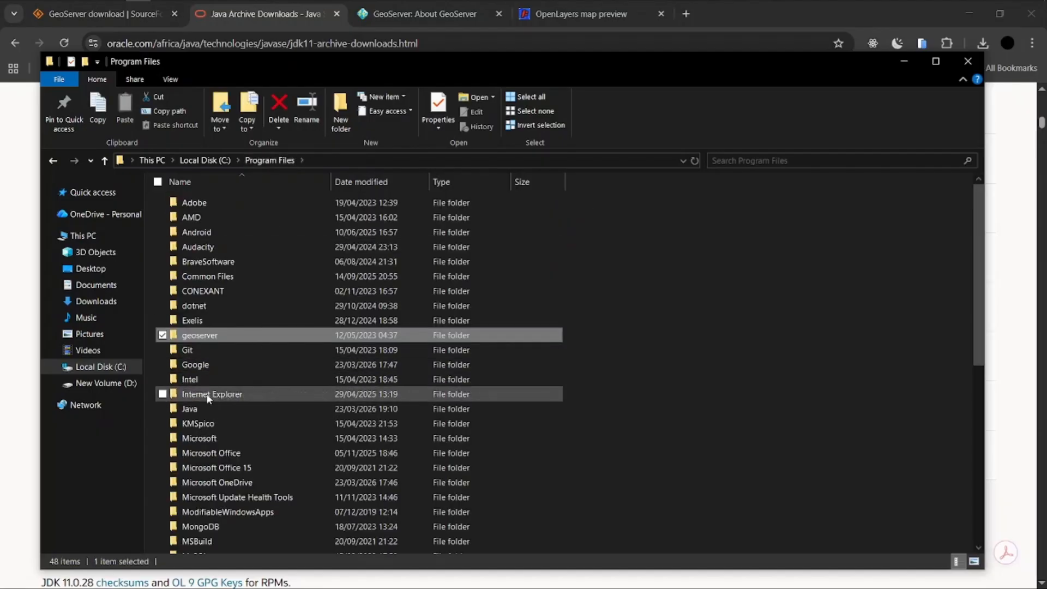
# - Open the Java\jdk-11 folder under C:\Program Files and select its full folder path
pyautogui.doubleClick(198, 408)
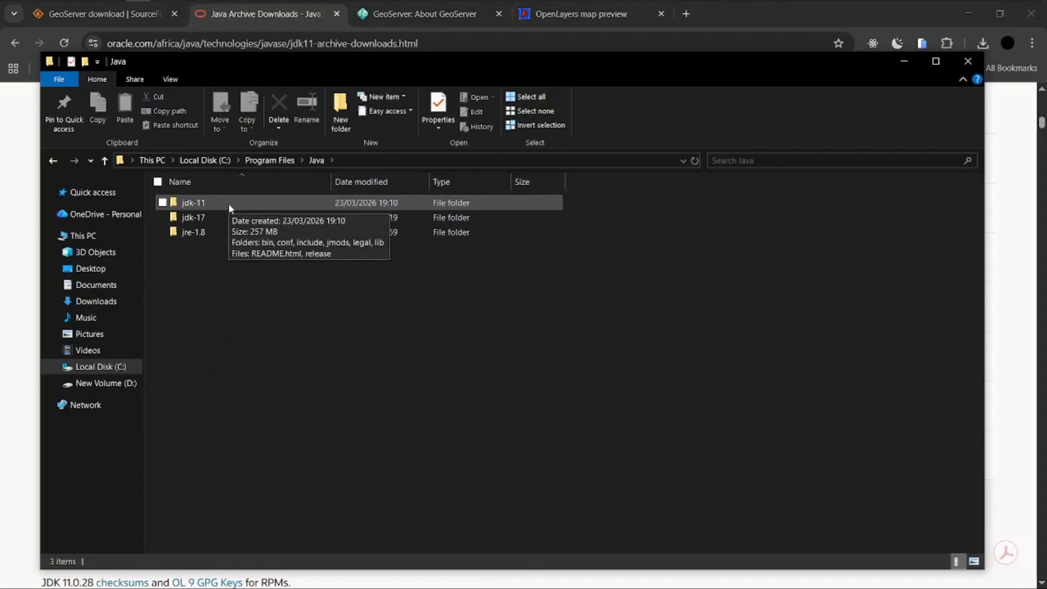
pyautogui.doubleClick(200, 203)
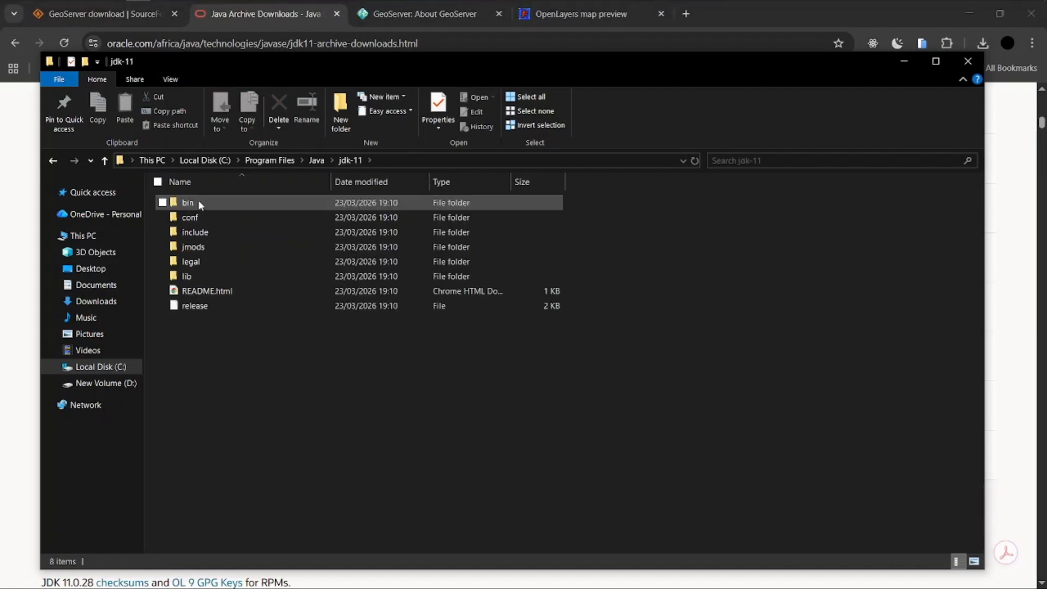
pyautogui.click(407, 158)
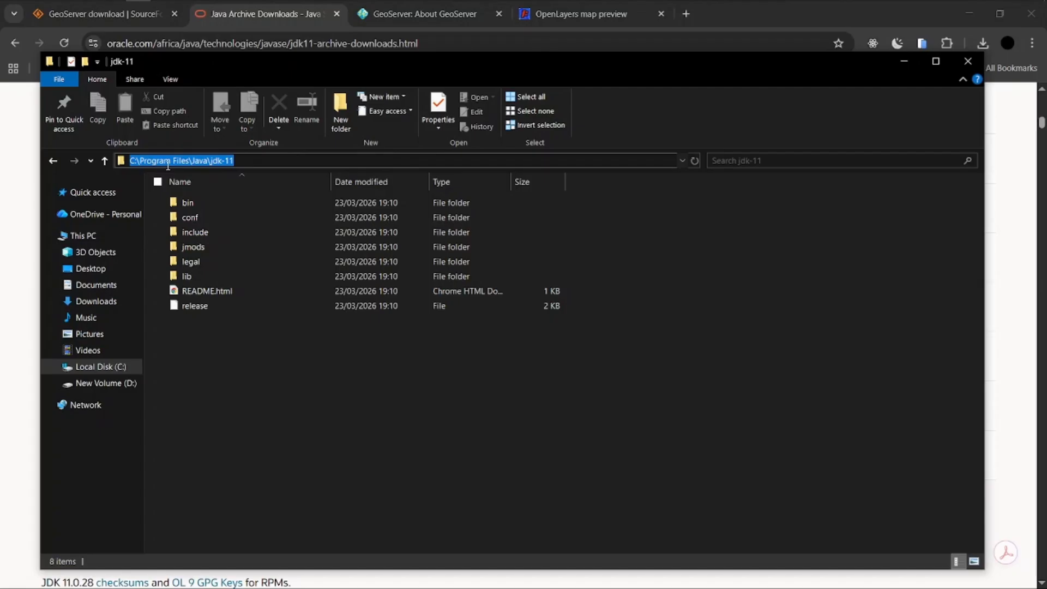
# - Search Windows for "env", open the system Environment Variables dialog and locate JAVA_HOME among the system variables
pyautogui.moveTo(6, 3)
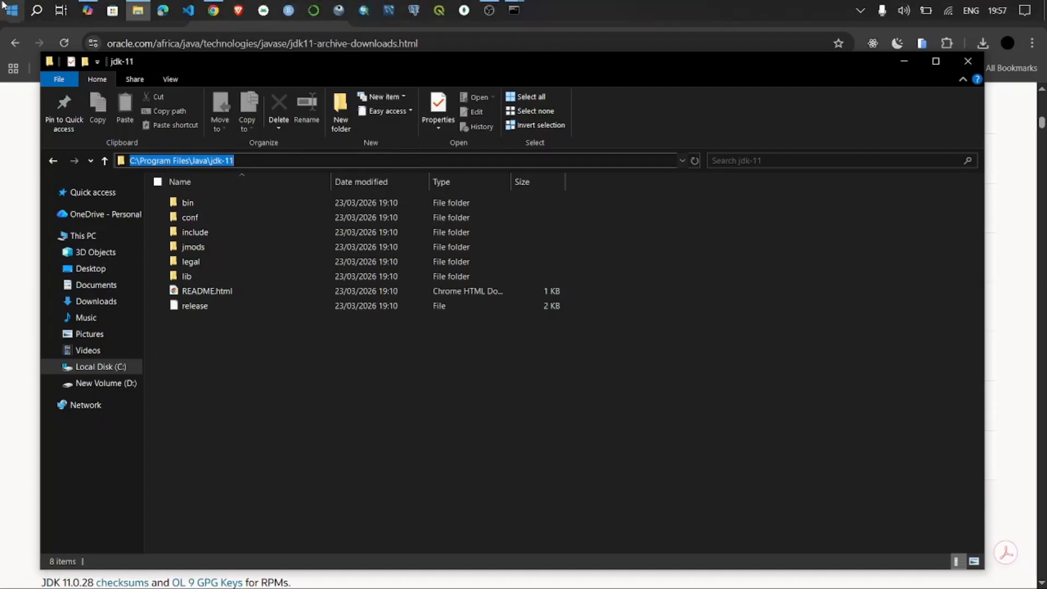
pyautogui.click(38, 6)
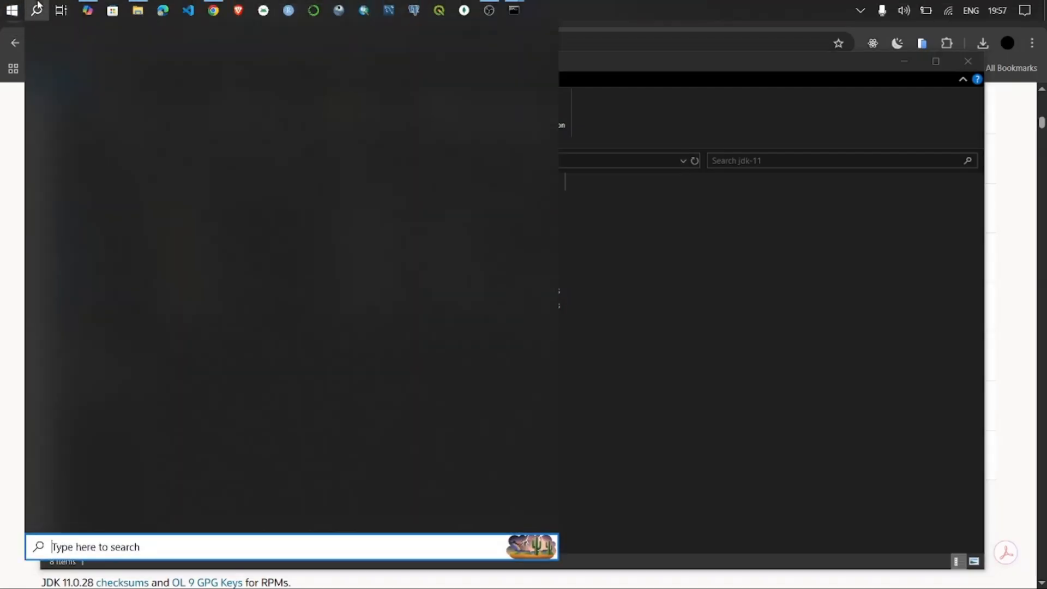
pyautogui.write('env')
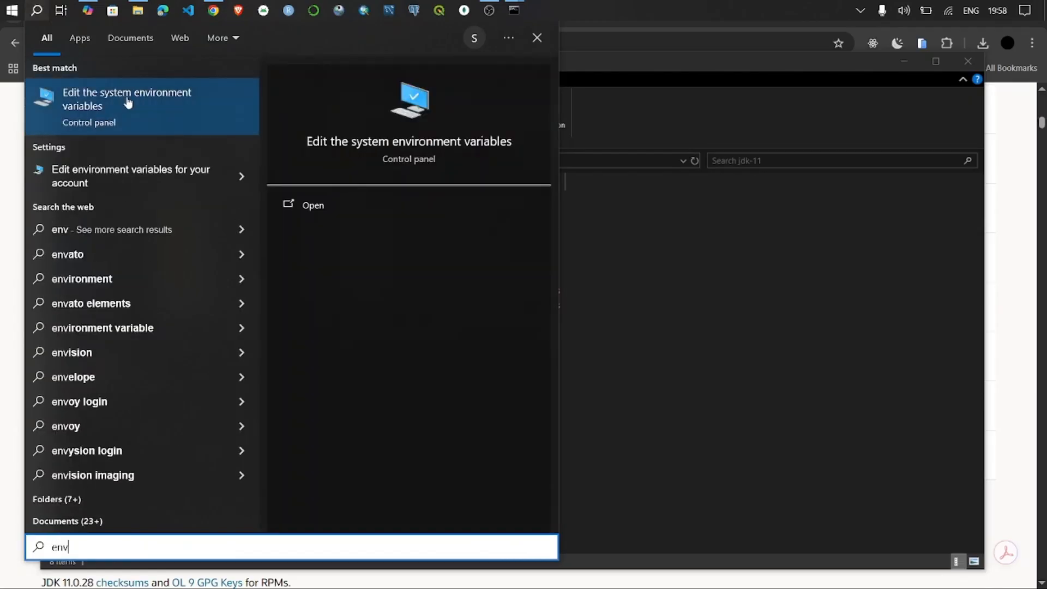
pyautogui.click(128, 102)
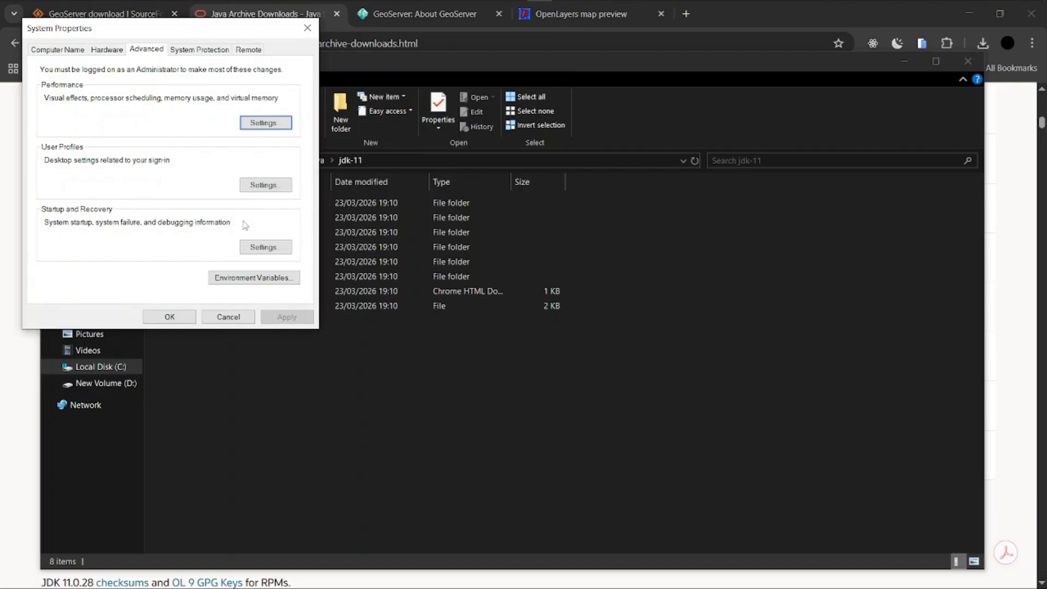
pyautogui.click(250, 278)
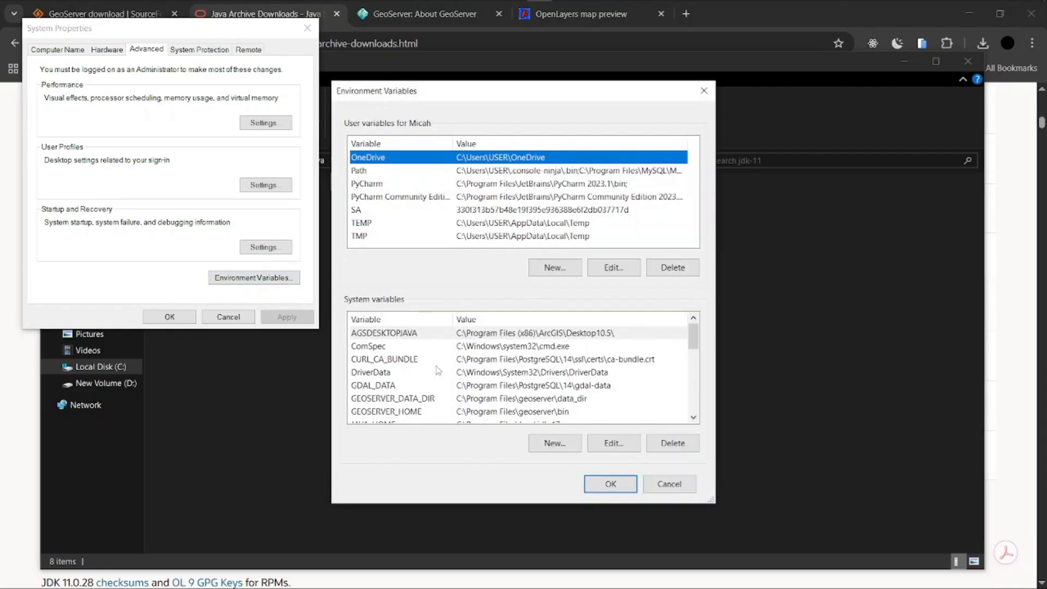
pyautogui.scroll(-2, 437, 371)
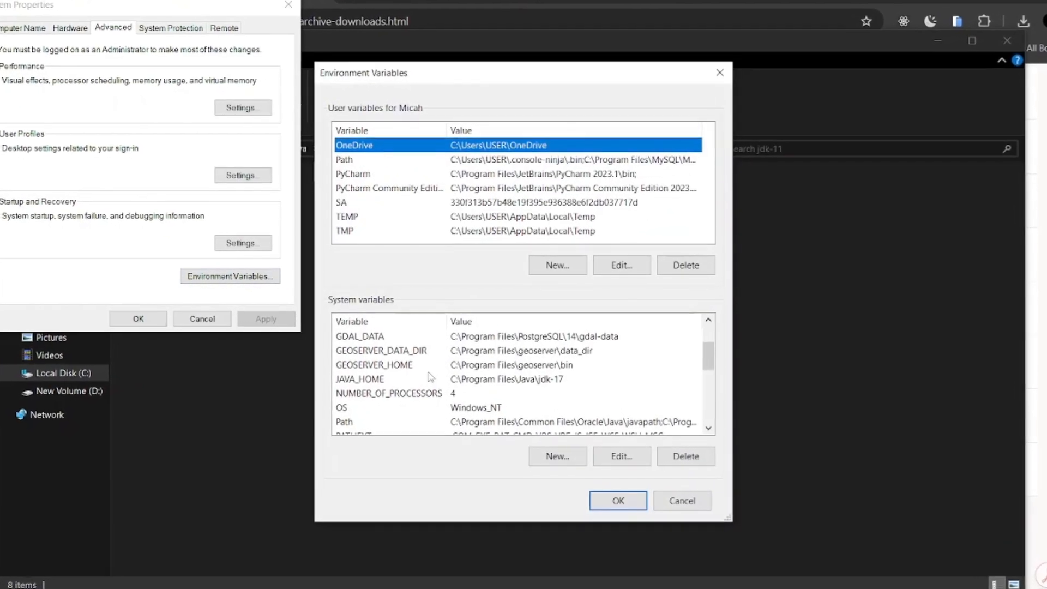
pyautogui.scroll(2, 431, 377)
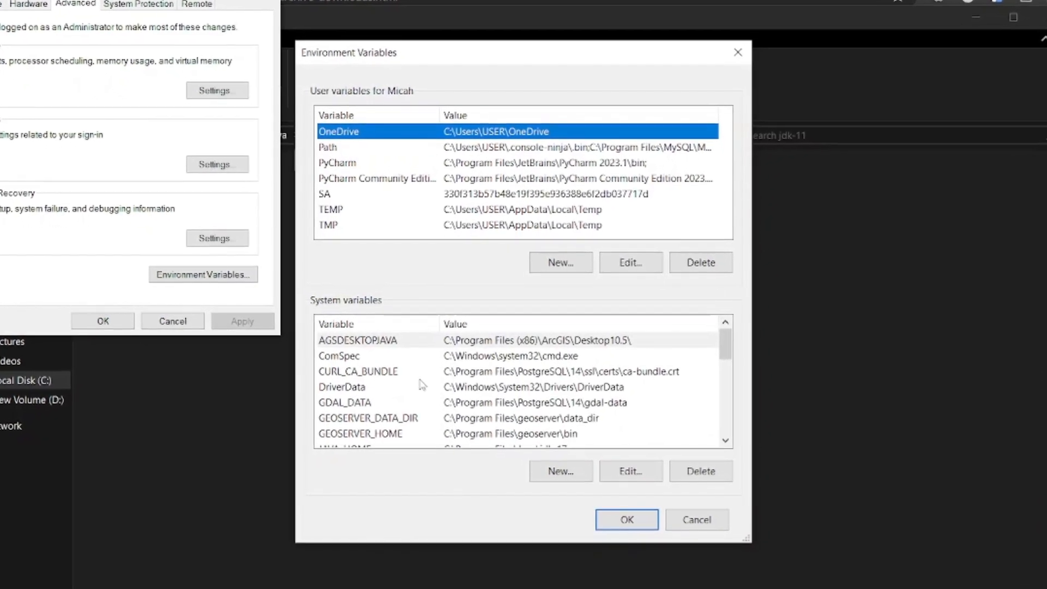
pyautogui.scroll(-2, 413, 391)
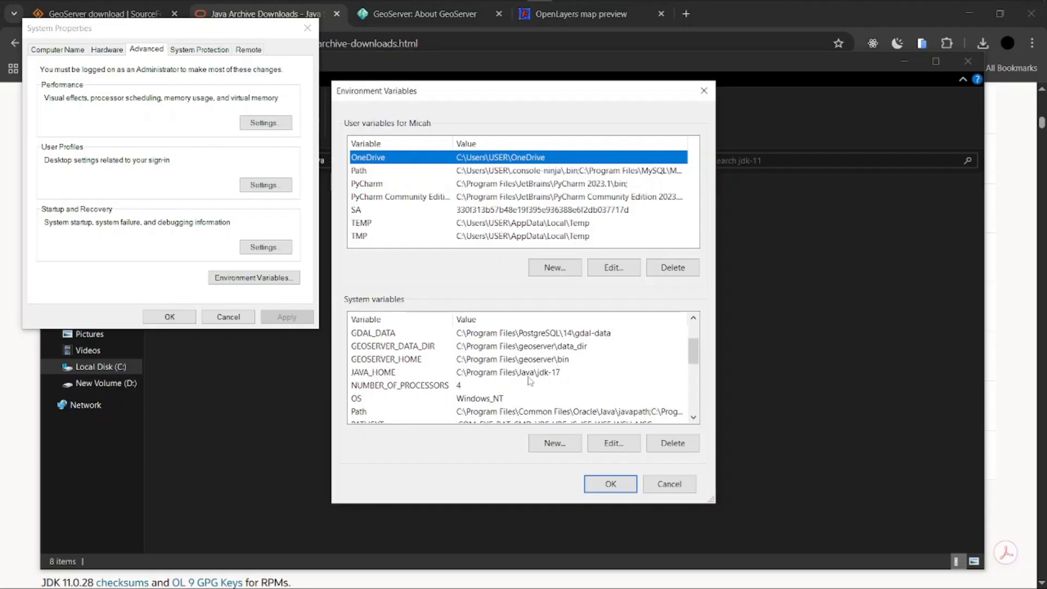
# - Set the JAVA_HOME system variable to C:\Program Files\Java\jdk-11
pyautogui.click(511, 374)
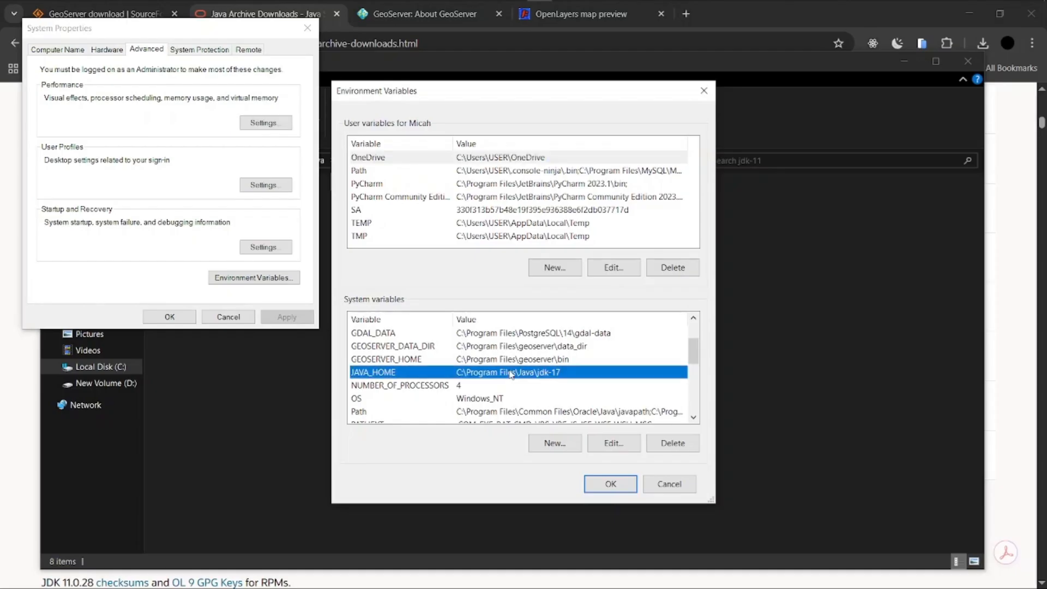
pyautogui.doubleClick(511, 375)
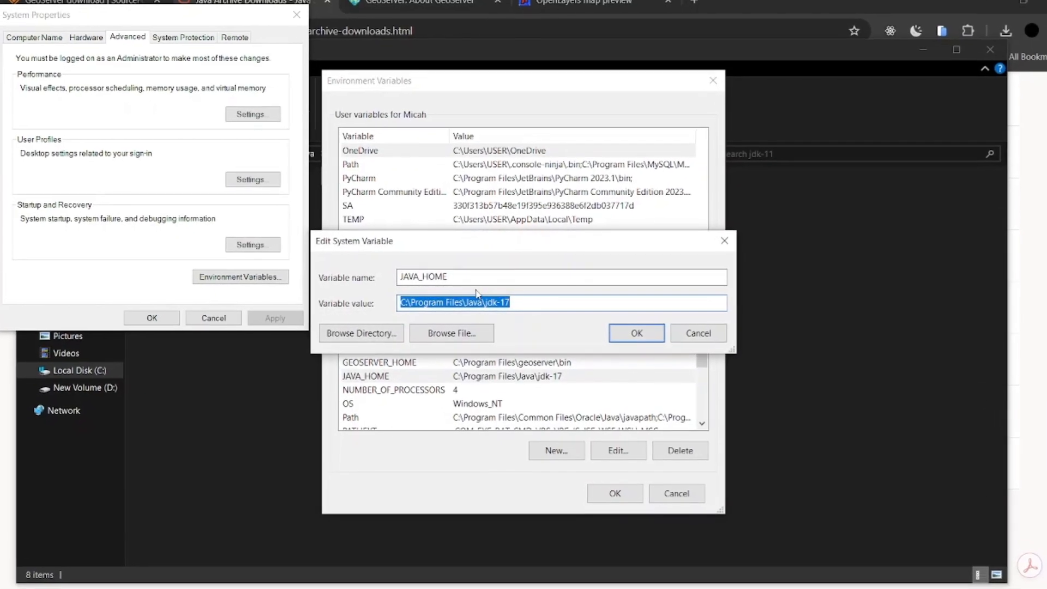
pyautogui.click(477, 279)
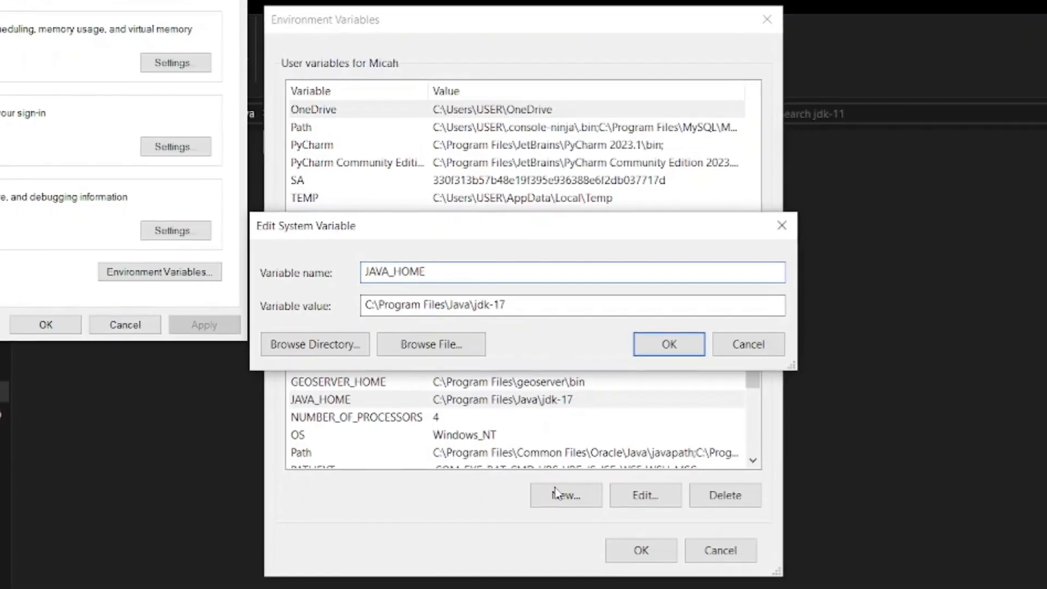
pyautogui.click(752, 347)
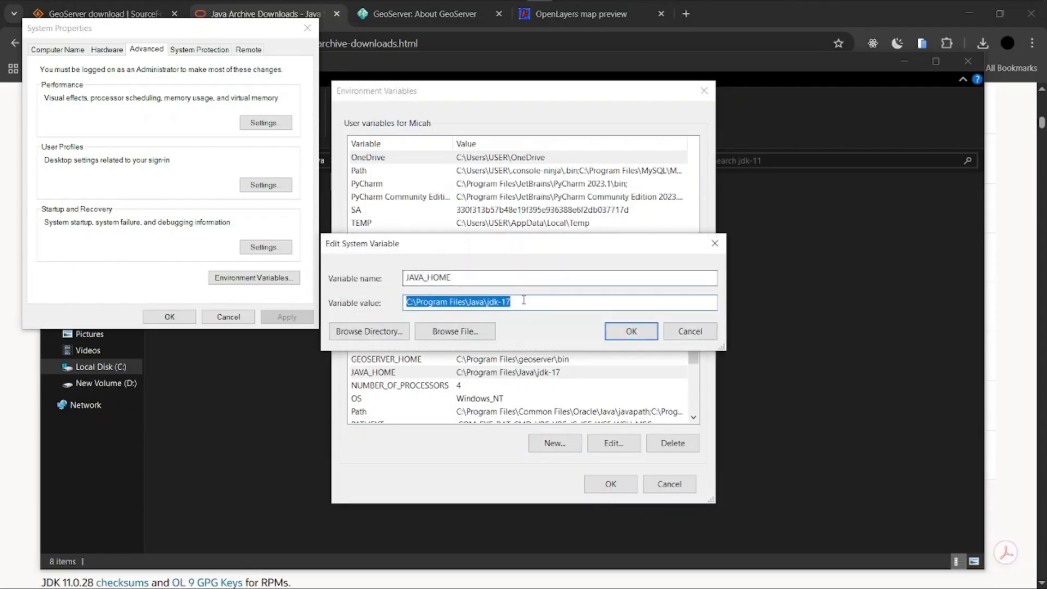
pyautogui.click(524, 300)
pyautogui.press('BackSpace')
pyautogui.write('1')
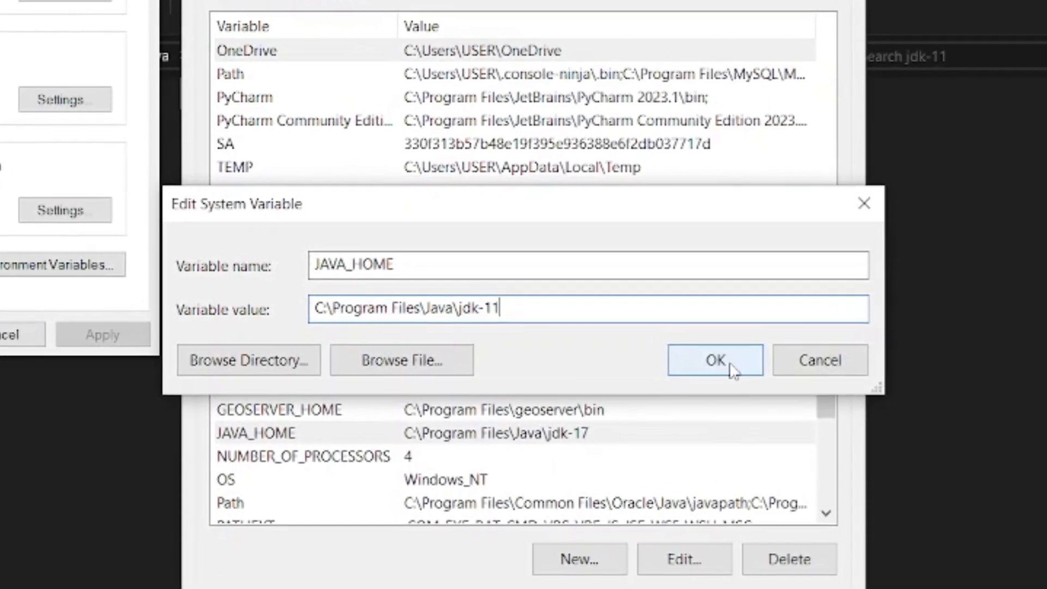
pyautogui.click(733, 371)
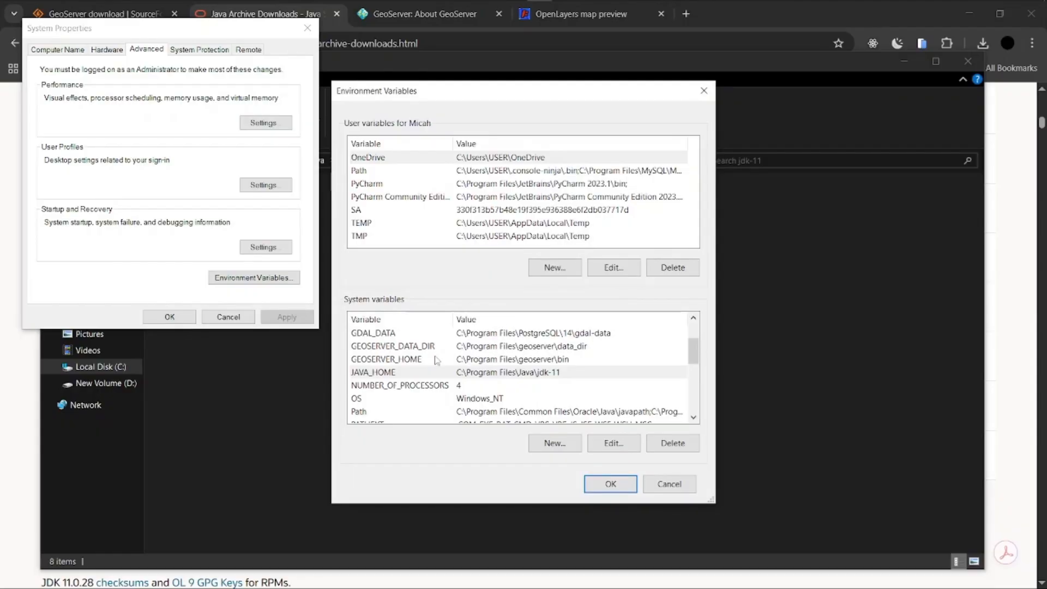
# - Open the bin folder inside jdk-11 in File Explorer and copy its full path
pyautogui.click(298, 339)
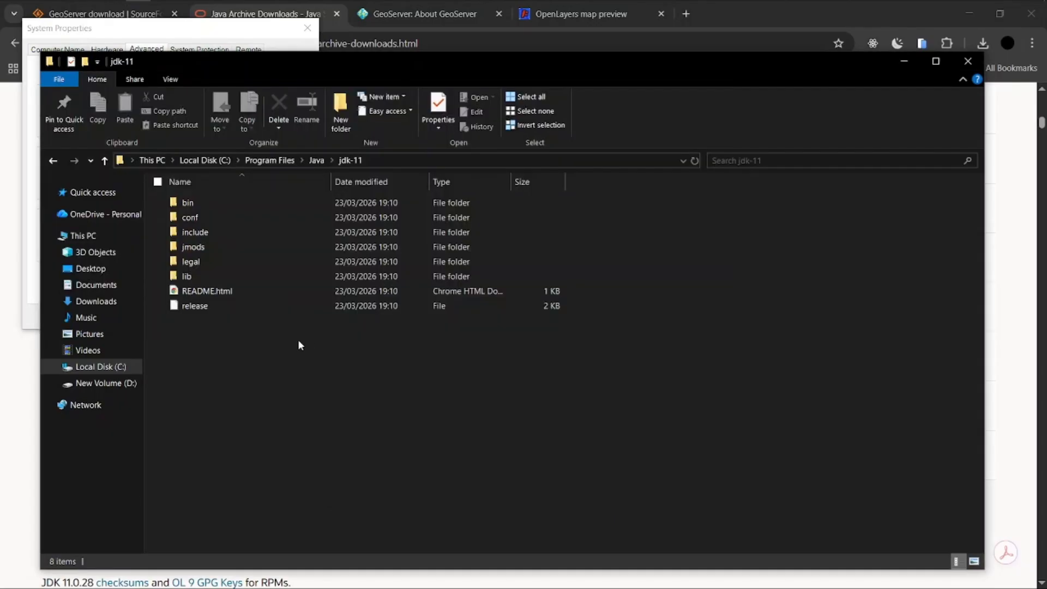
pyautogui.doubleClick(227, 201)
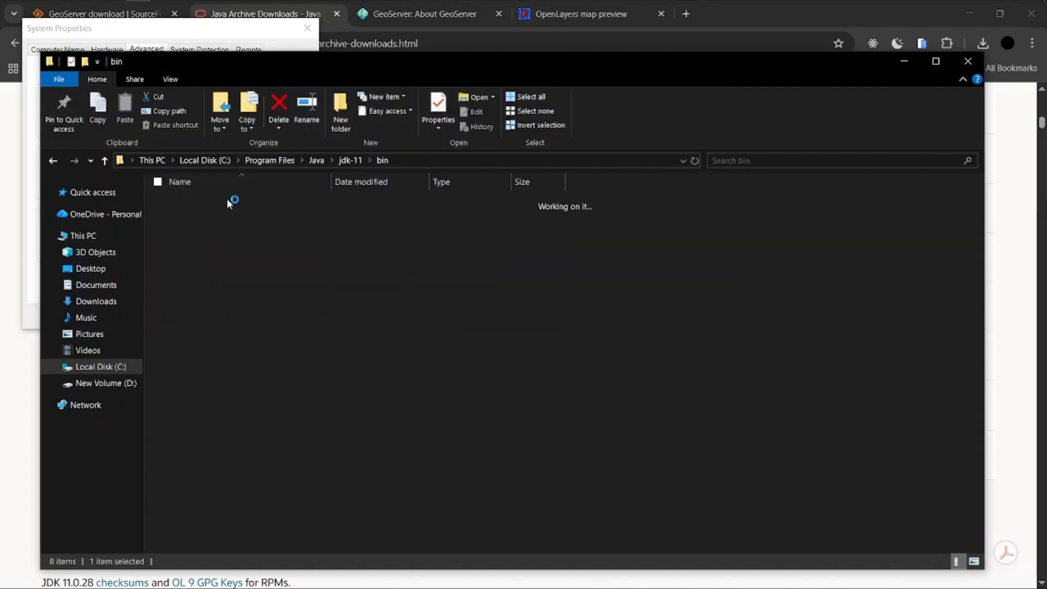
pyautogui.click(420, 160)
pyautogui.hotkey('ctrl', 'c')
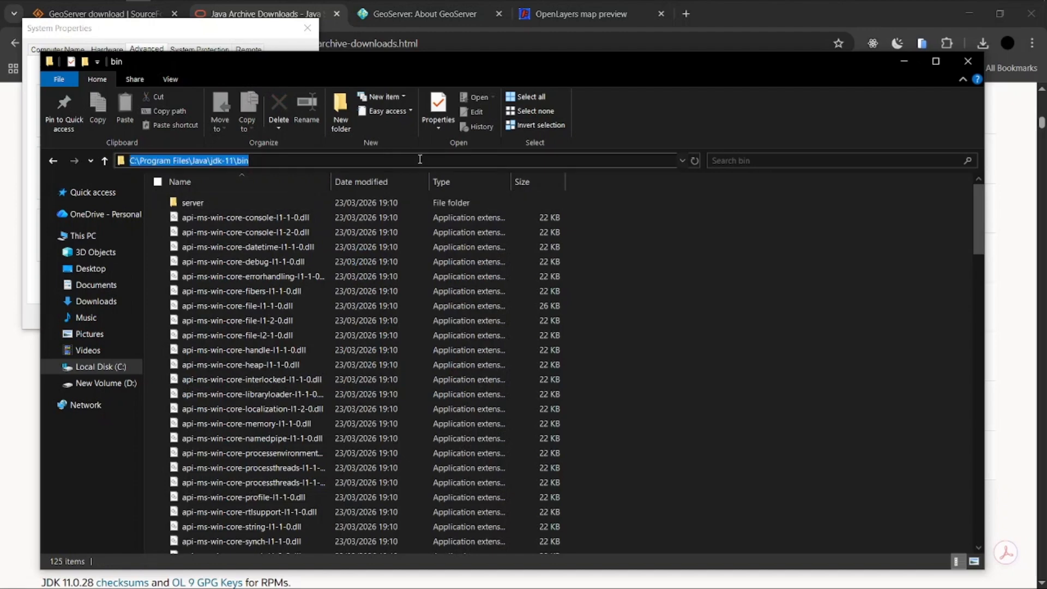
# - Add C:\Program Files\Java\jdk-11\bin as a new entry in the system Path variable and save the environment variable changes
pyautogui.click(229, 29)
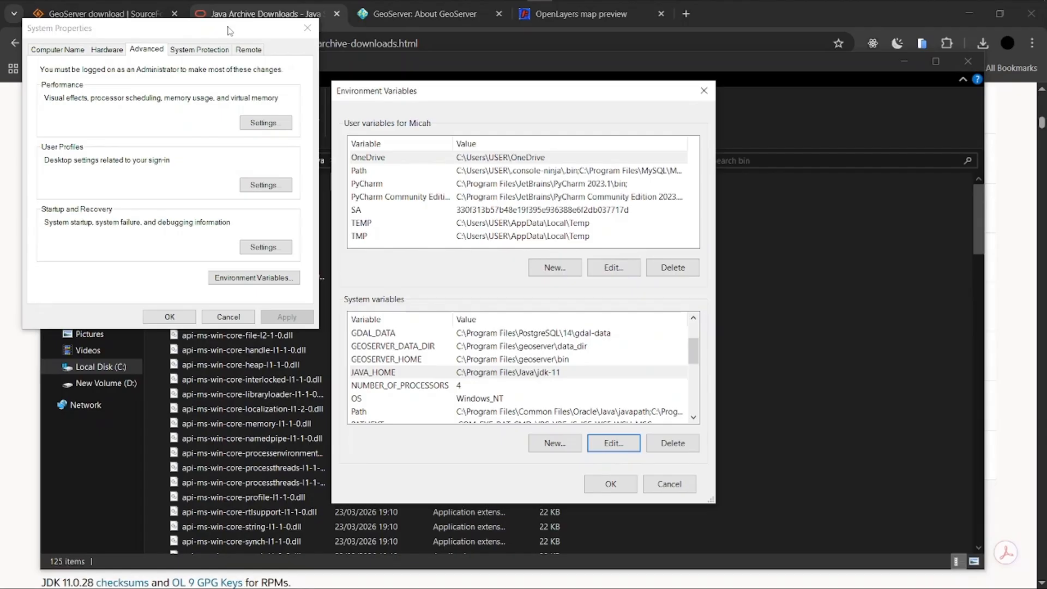
pyautogui.click(369, 412)
pyautogui.doubleClick(368, 412)
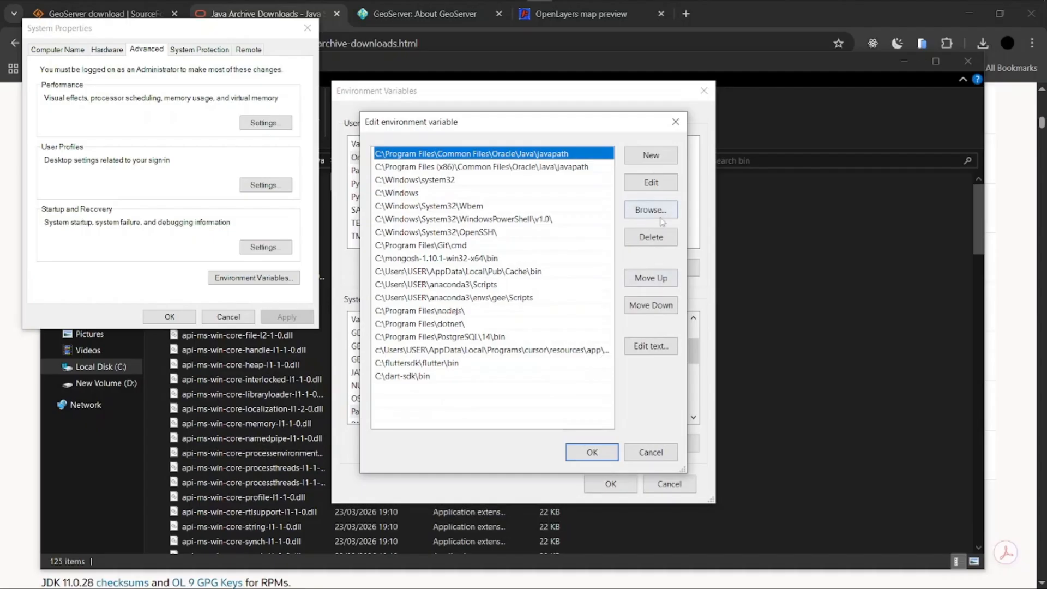
pyautogui.click(651, 154)
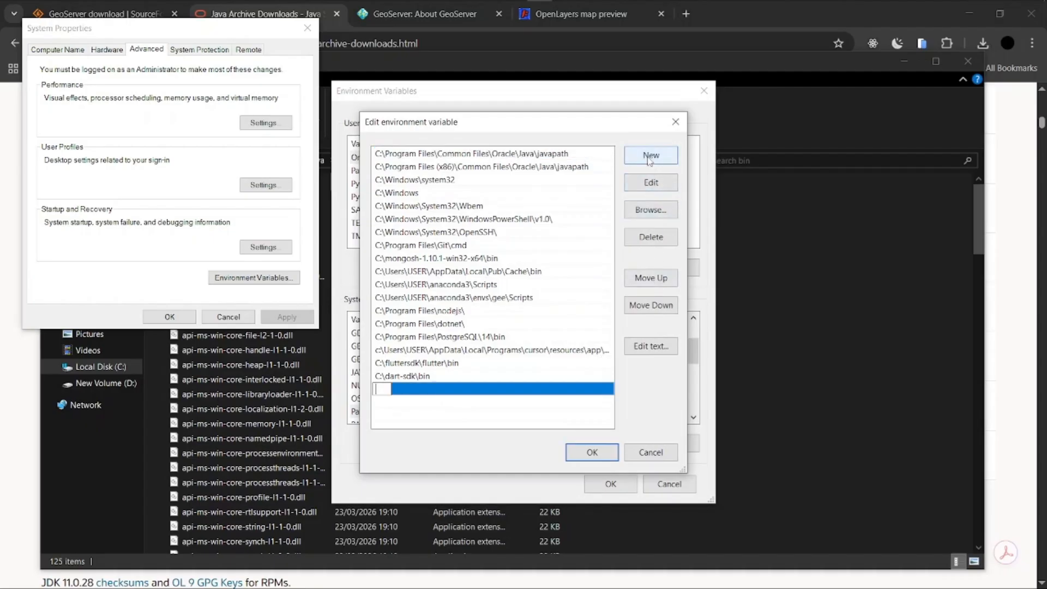
pyautogui.hotkey('ctrl', 'v')
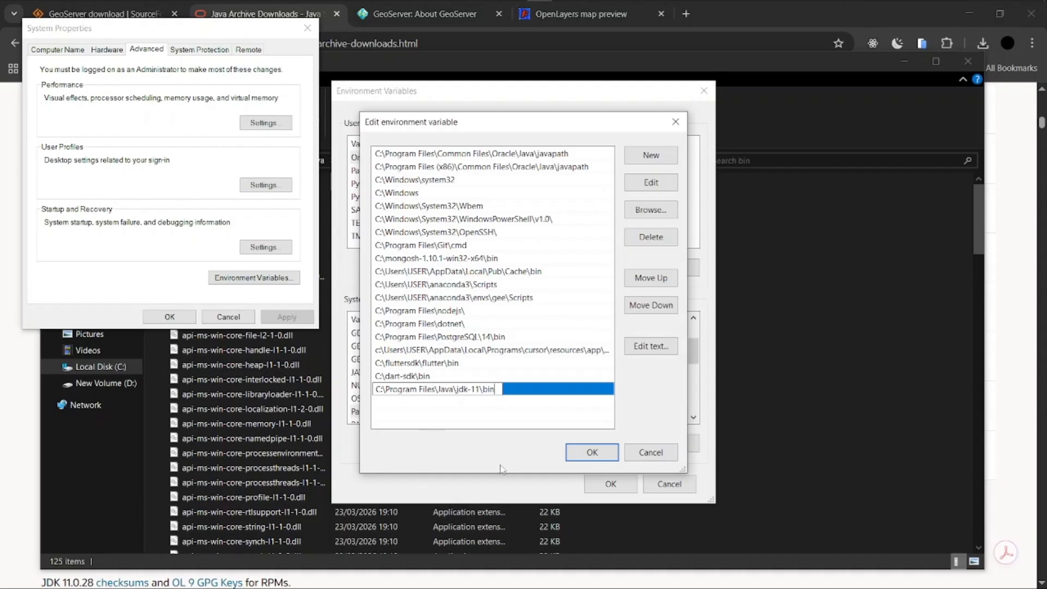
pyautogui.click(593, 453)
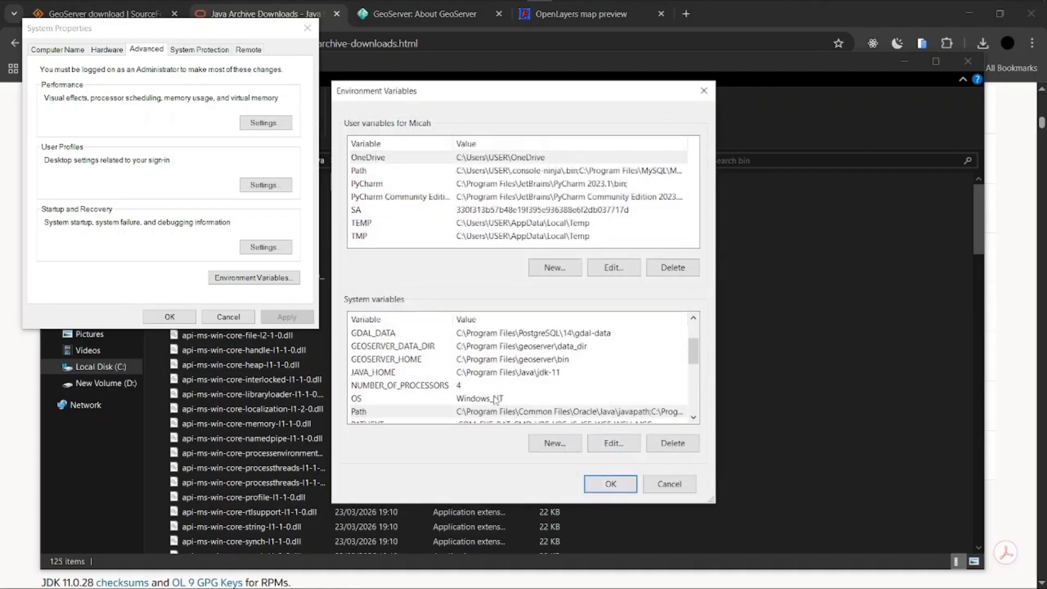
pyautogui.click(553, 373)
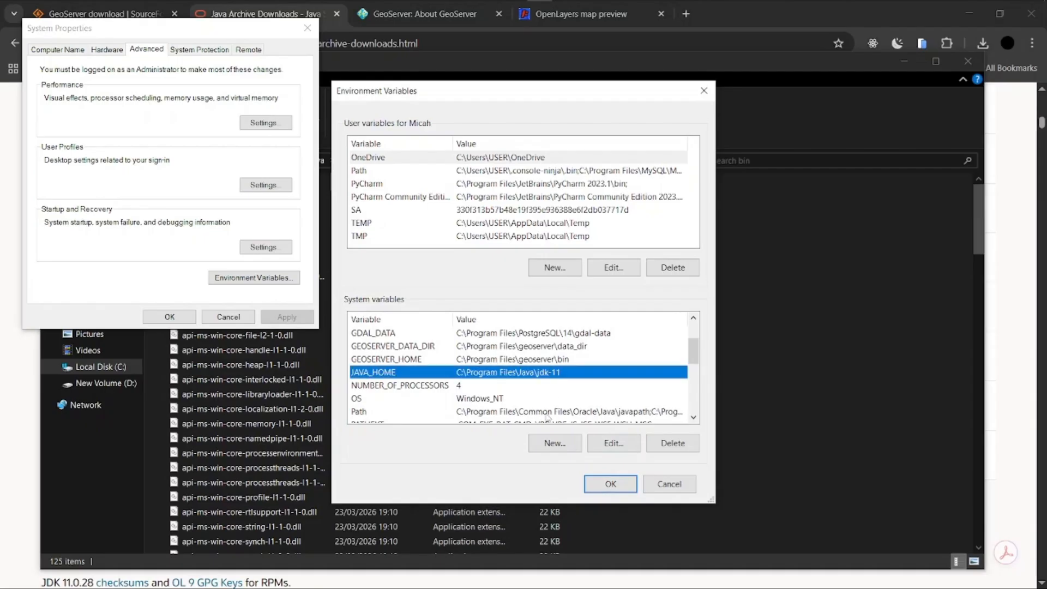
pyautogui.click(611, 484)
pyautogui.click(170, 317)
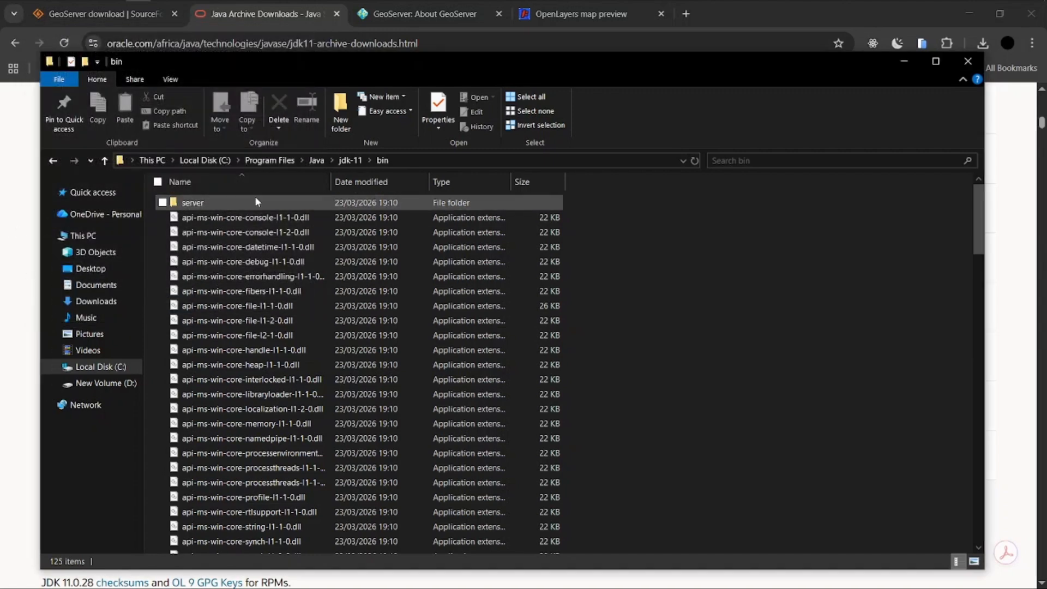
# - Return to the About GeoServer page in the browser and check the open Command Prompt windows
pyautogui.click(17, 216)
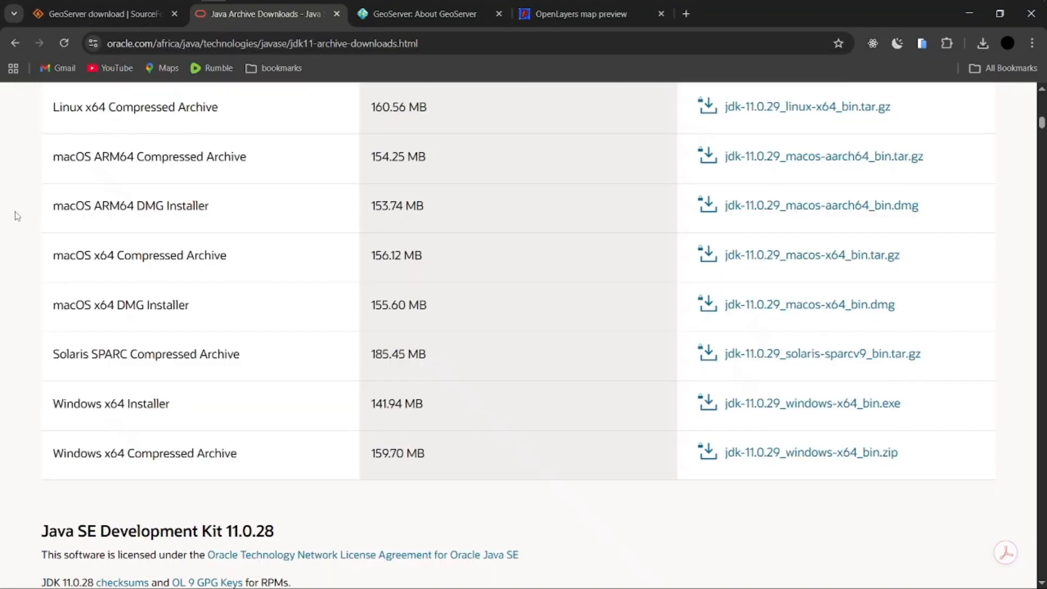
pyautogui.click(486, 14)
pyautogui.moveTo(572, 4)
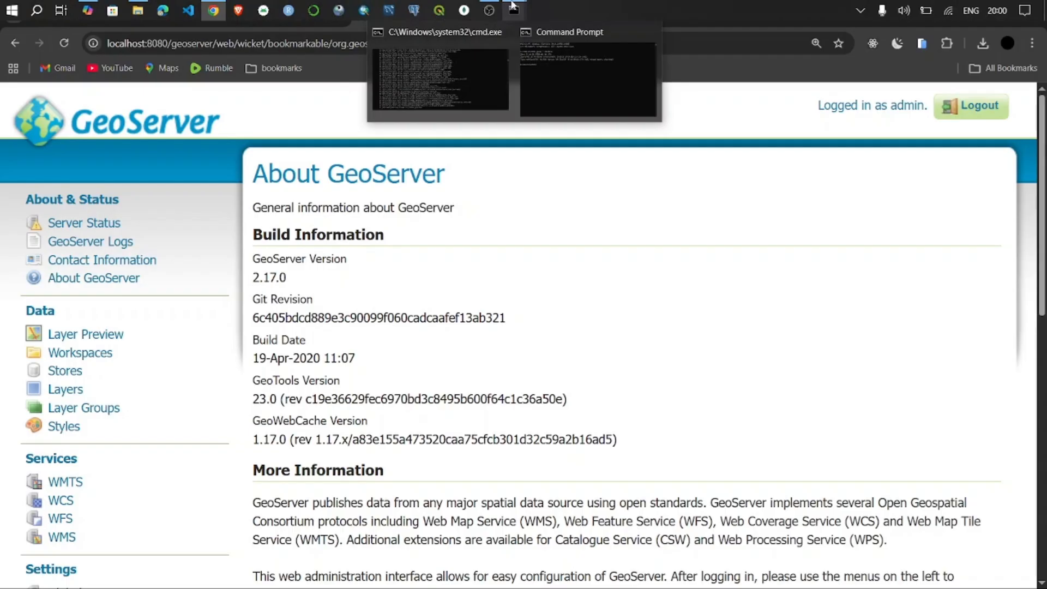
# - Run shutdown.bat from C:\Program Files\geoserver\bin to shut down GeoServer, and dismiss its console window
pyautogui.moveTo(138, 10)
pyautogui.click(207, 71)
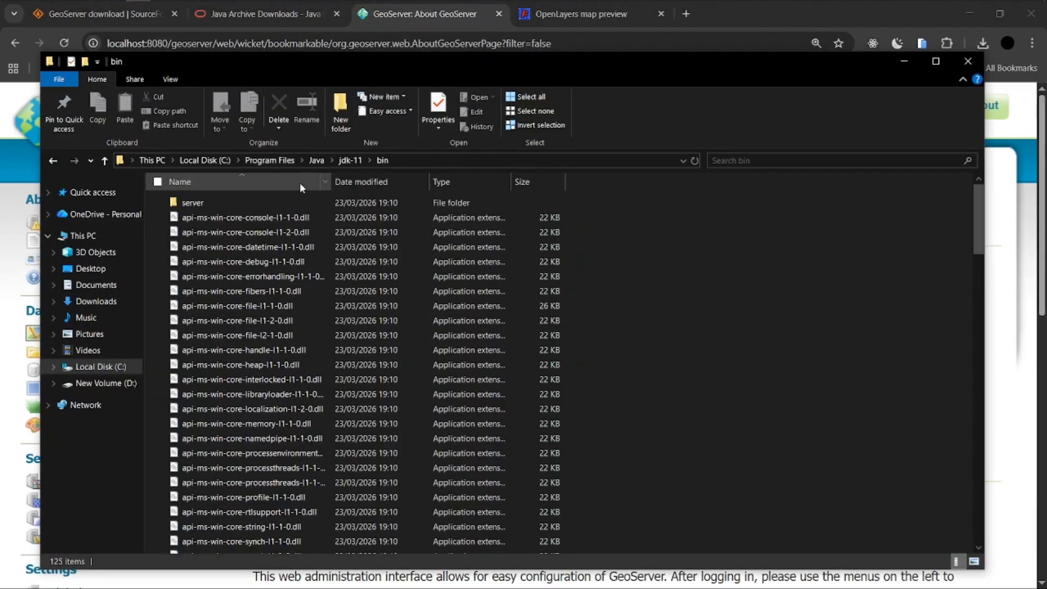
pyautogui.click(283, 162)
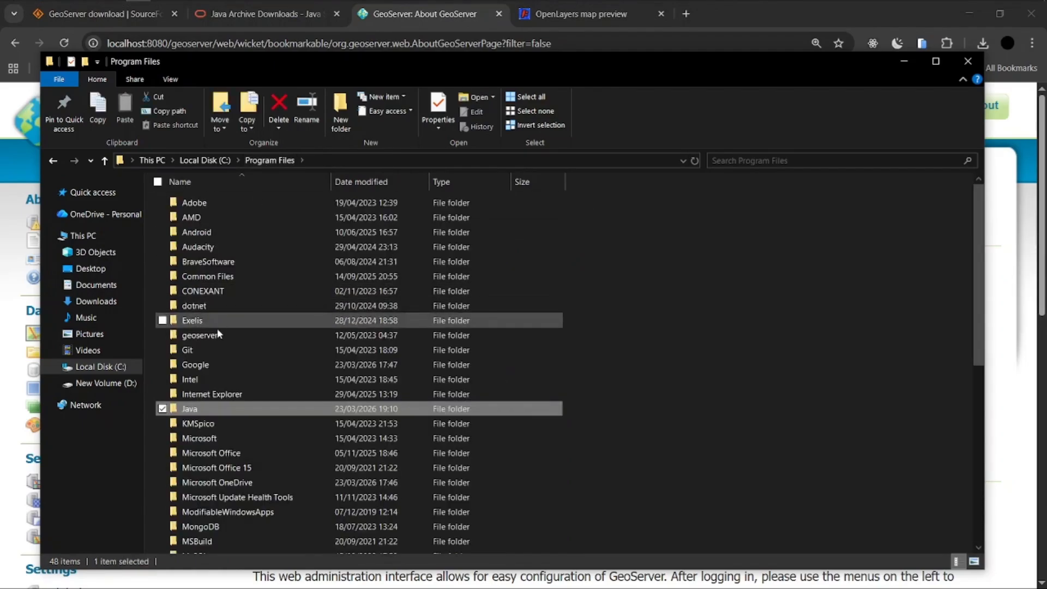
pyautogui.doubleClick(215, 336)
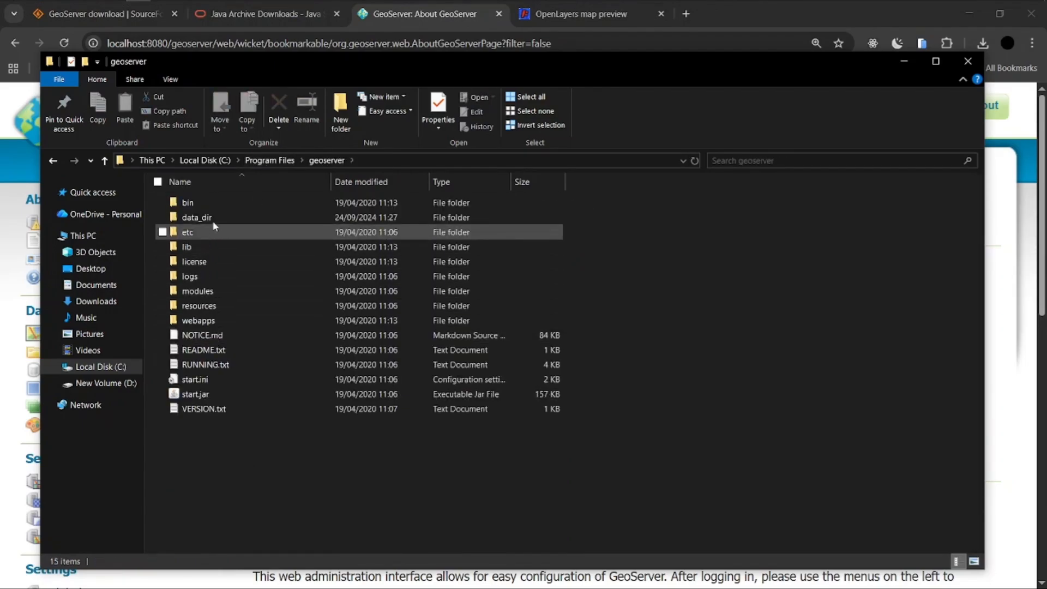
pyautogui.doubleClick(212, 203)
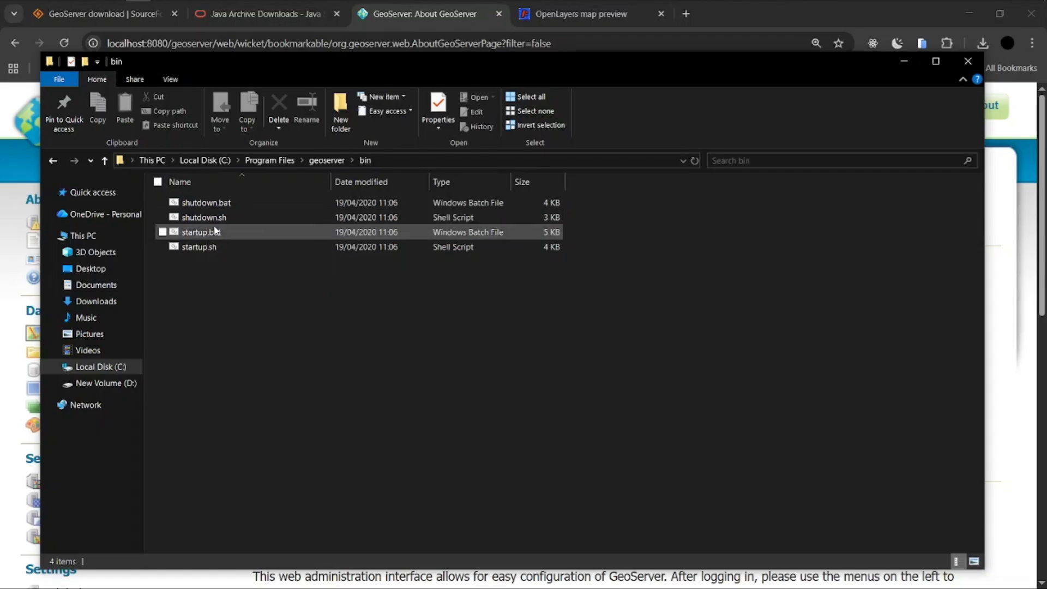
pyautogui.doubleClick(222, 204)
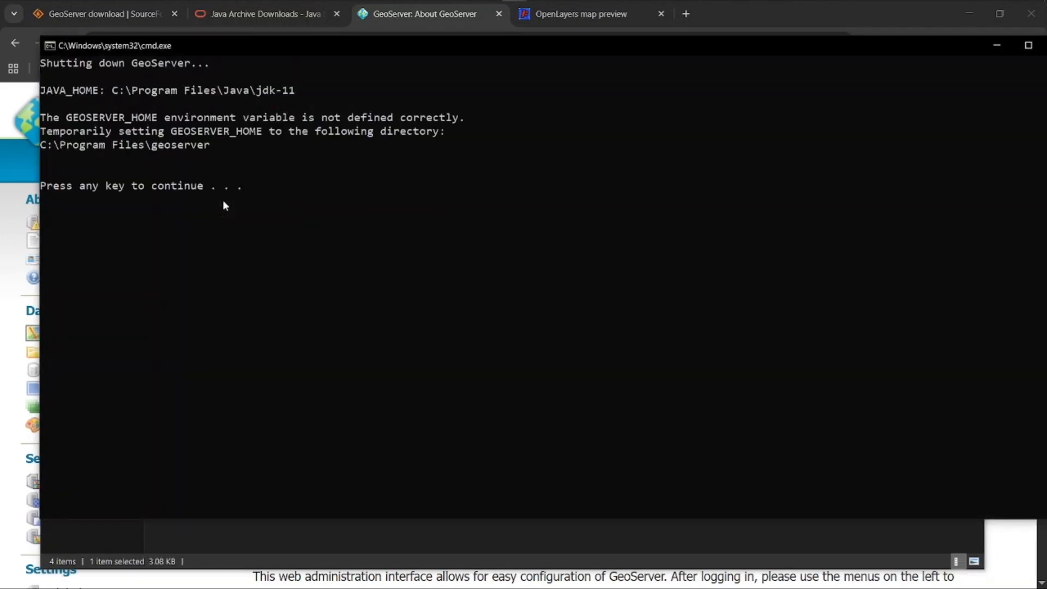
pyautogui.press('Return')
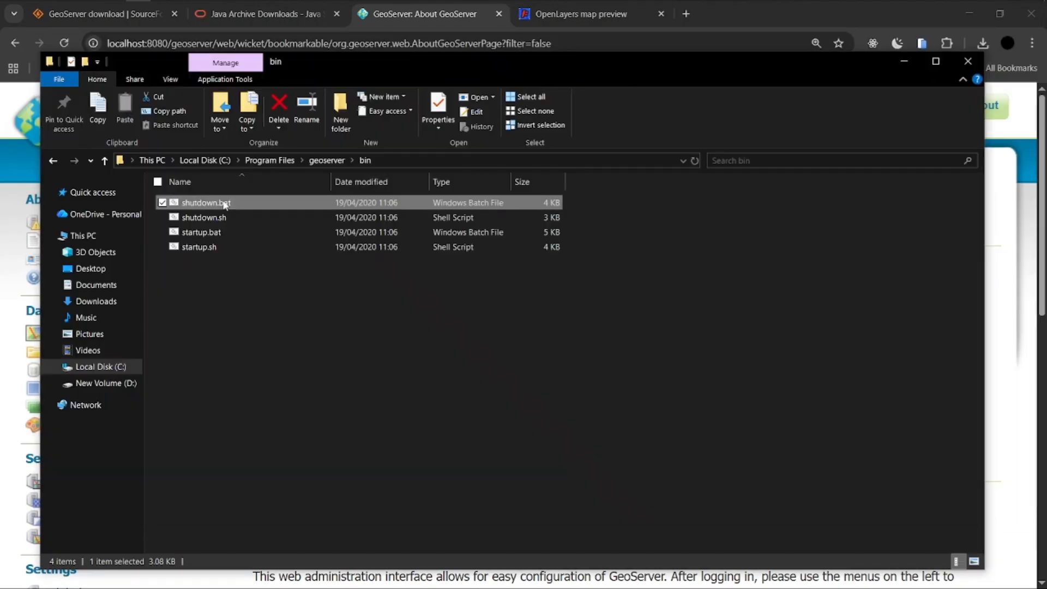
# - Dismiss the stopped GeoServer console, run startup.bat from C:\Program Files\geoserver\bin, and check the JAVA_HOME path it reports
pyautogui.click(514, 5)
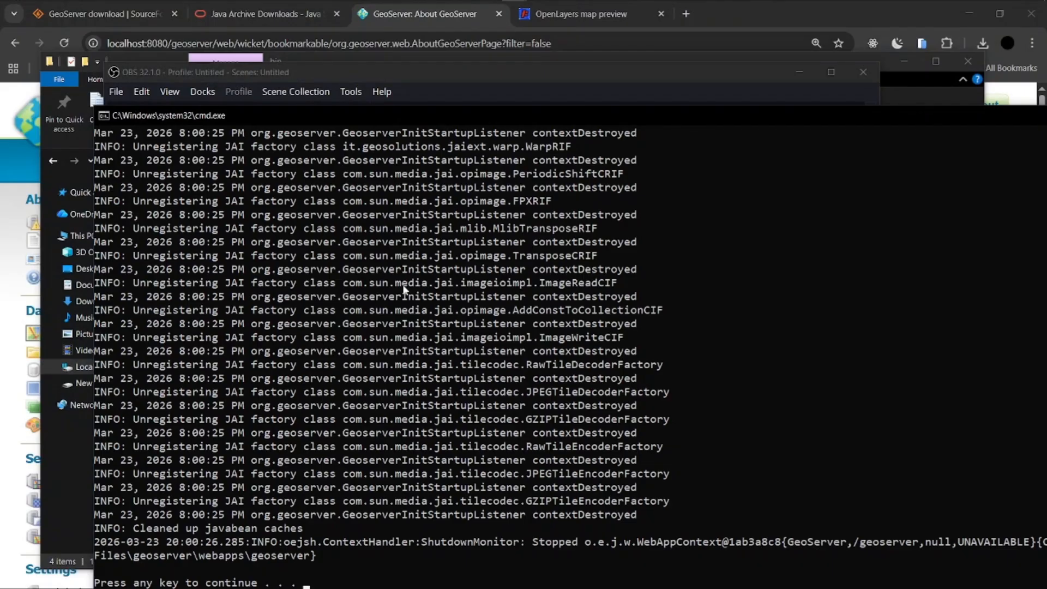
pyautogui.press('Return')
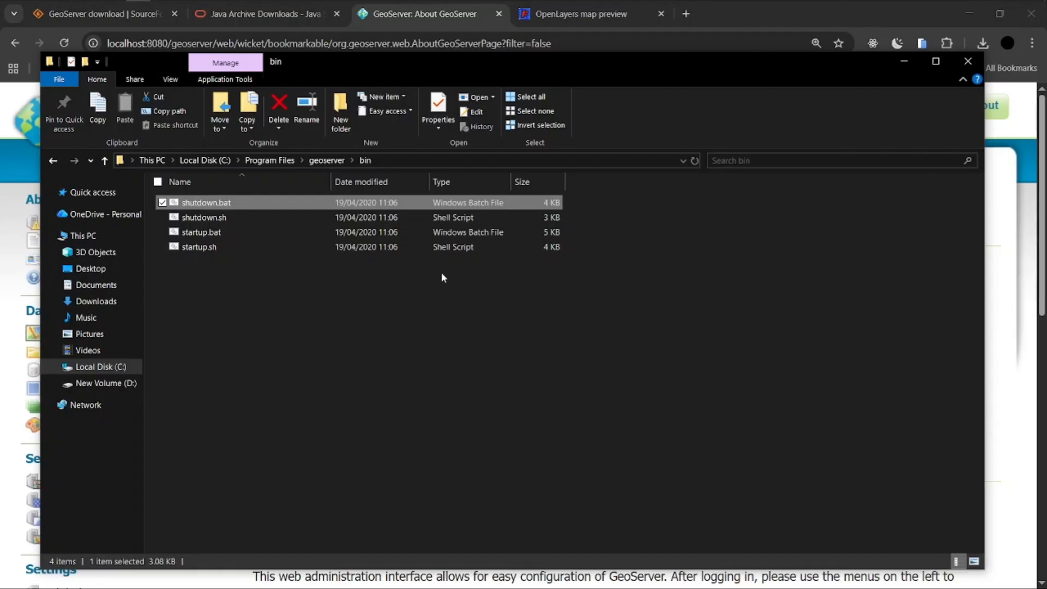
pyautogui.click(297, 236)
pyautogui.doubleClick(297, 237)
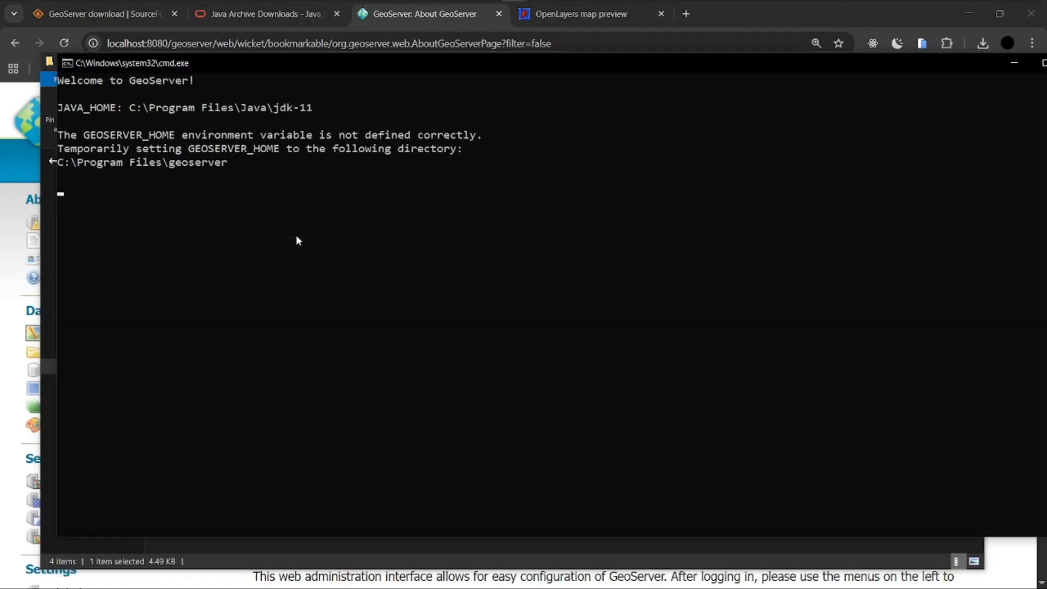
pyautogui.moveTo(327, 111); pyautogui.dragTo(275, 116)
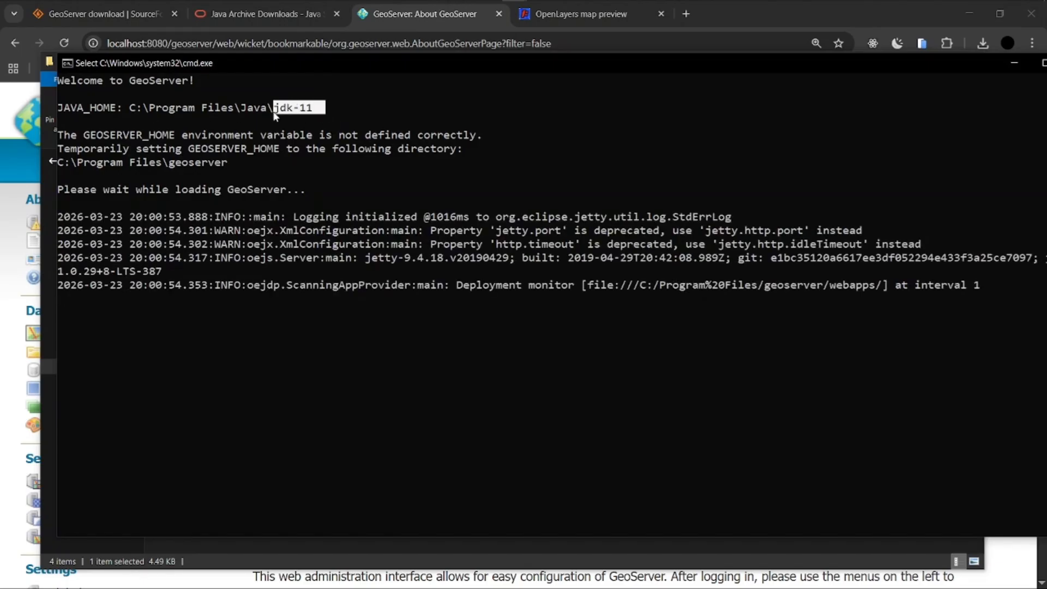
# - Close the old About GeoServer and OpenLayers map preview pages in the browser and open a blank tab
pyautogui.click(445, 11)
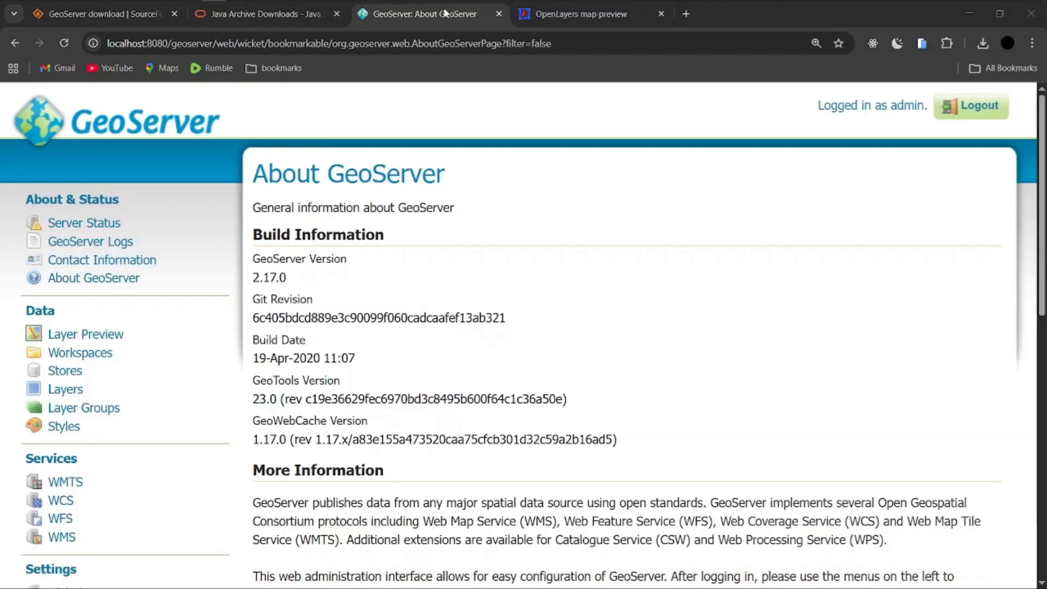
pyautogui.click(500, 15)
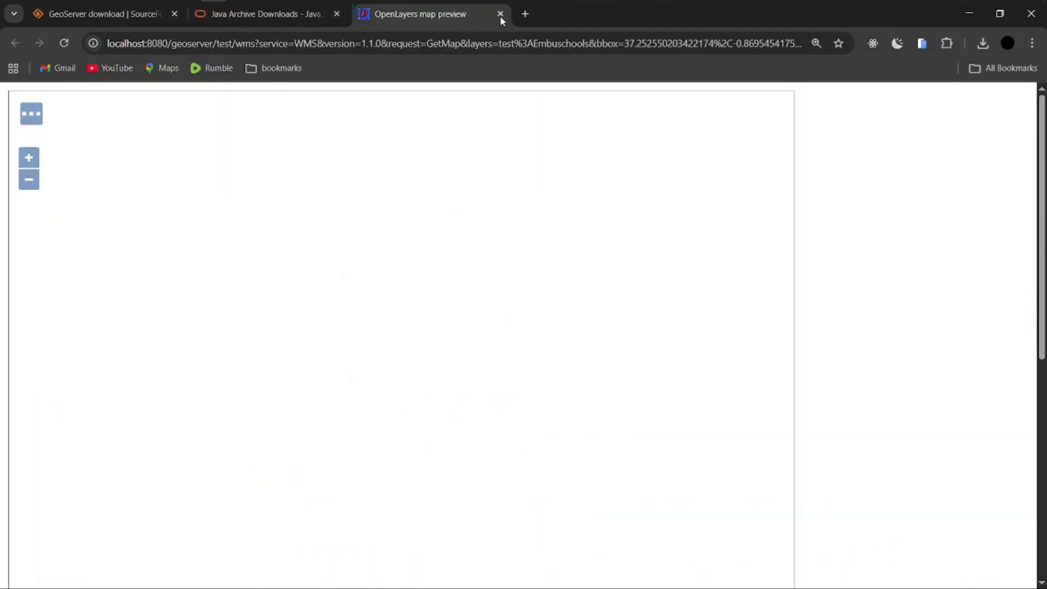
pyautogui.click(500, 14)
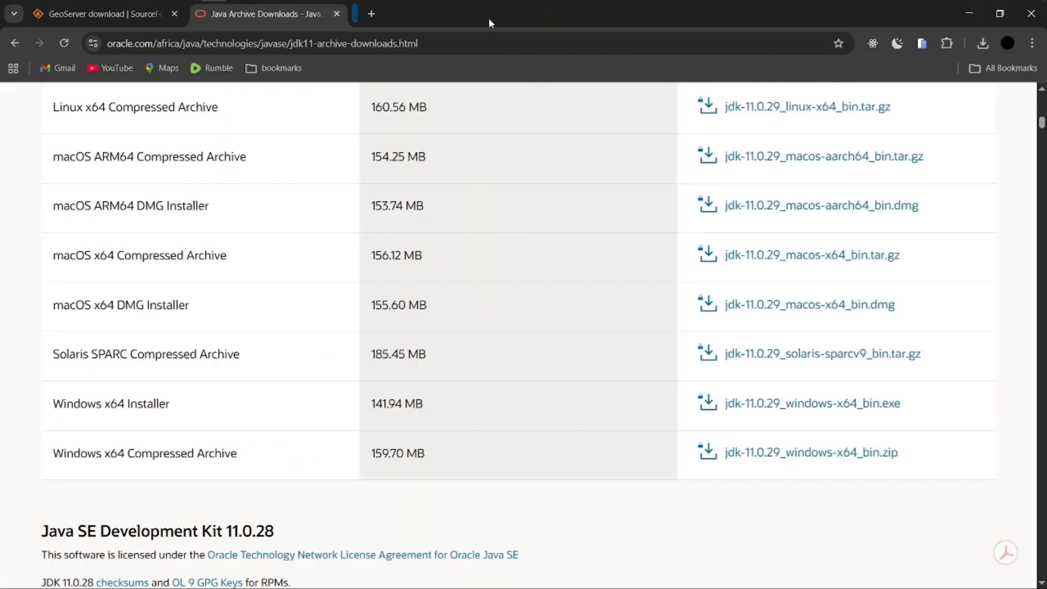
pyautogui.click(364, 12)
# - Close the Command Prompt used for the Java version check, and monitor the GeoServer startup console until the server has started
pyautogui.moveTo(542, 4)
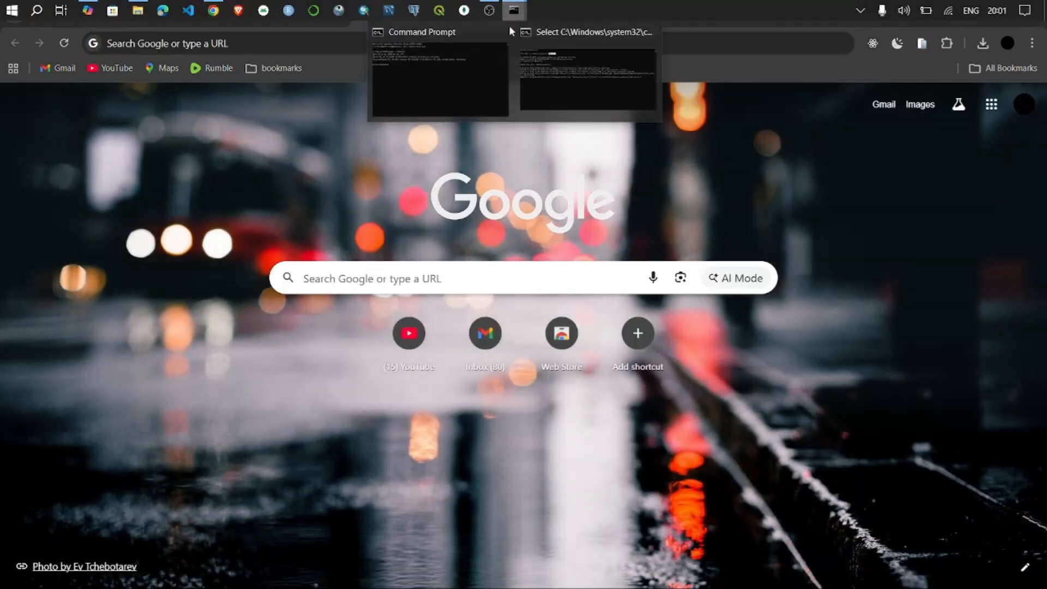
pyautogui.click(472, 64)
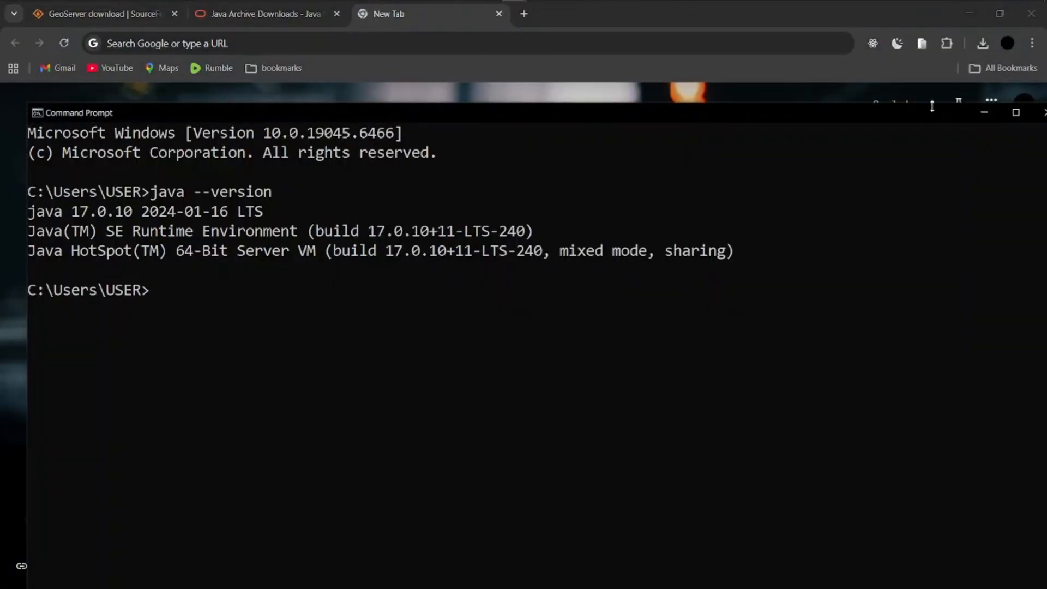
pyautogui.click(1042, 113)
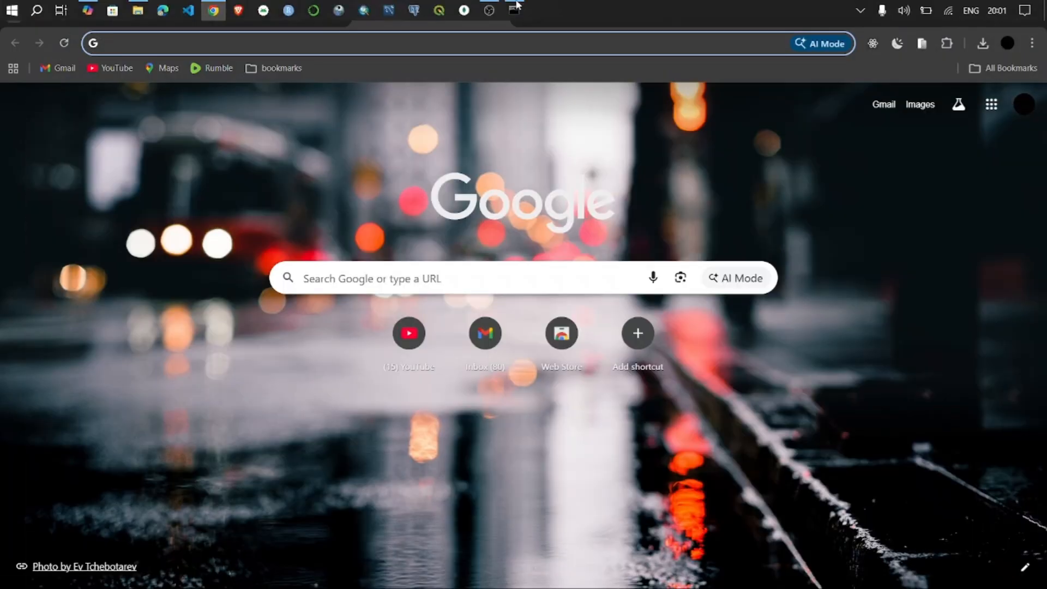
pyautogui.click(512, 6)
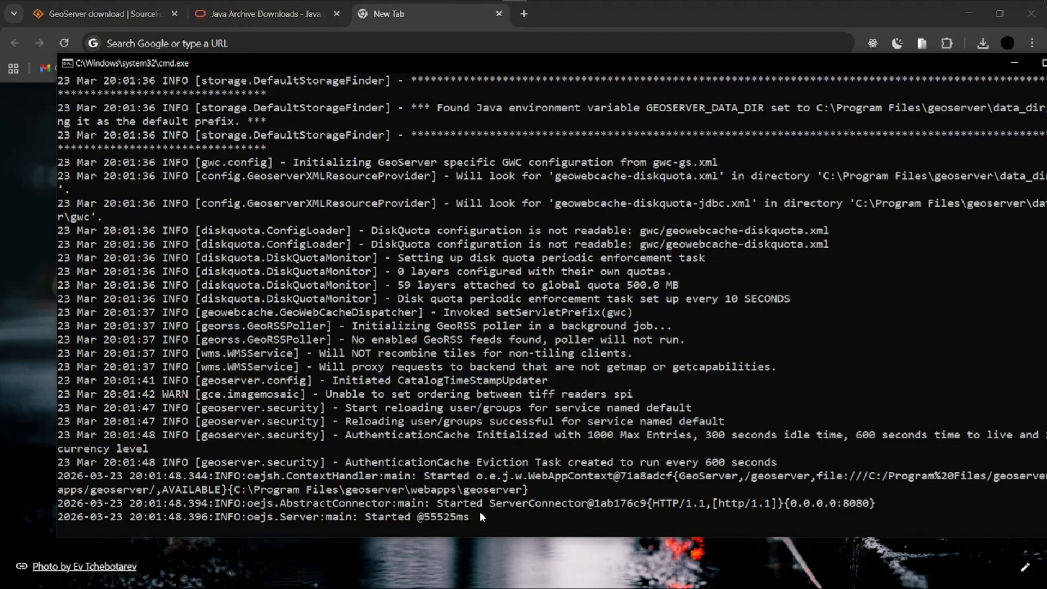
pyautogui.moveTo(481, 513); pyautogui.dragTo(395, 518)
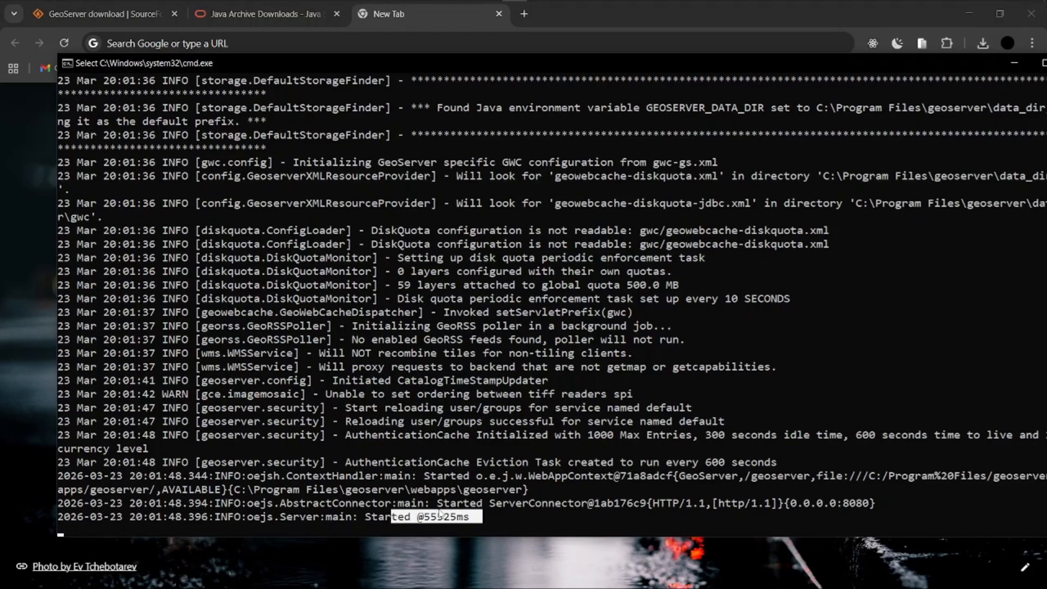
pyautogui.click(498, 505)
pyautogui.click(9, 188)
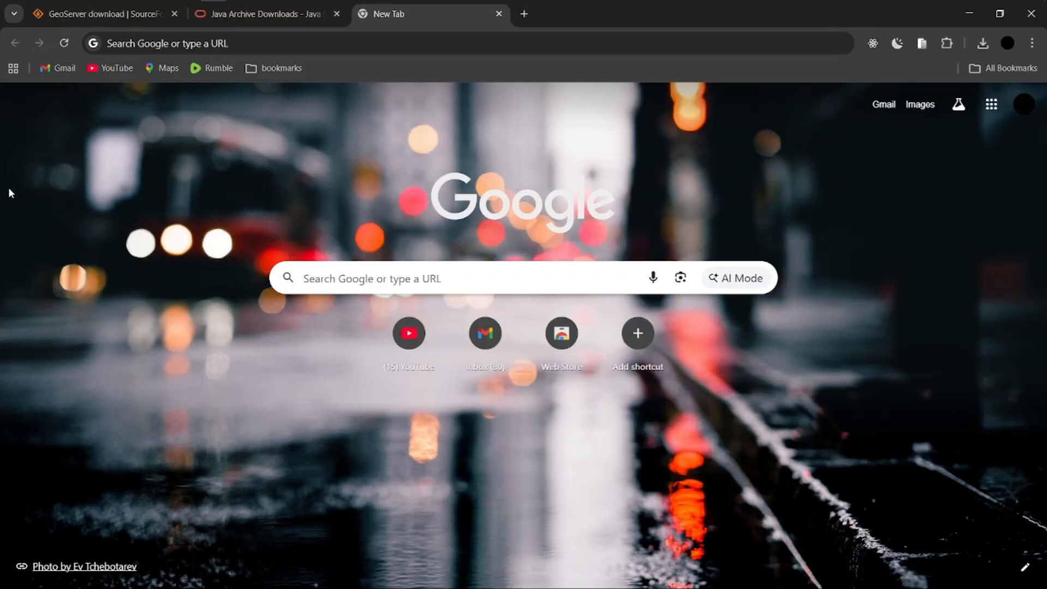
# - Open localhost:8080/geoserver in the browser and log in with the prefilled administrator credentials
pyautogui.click(241, 43)
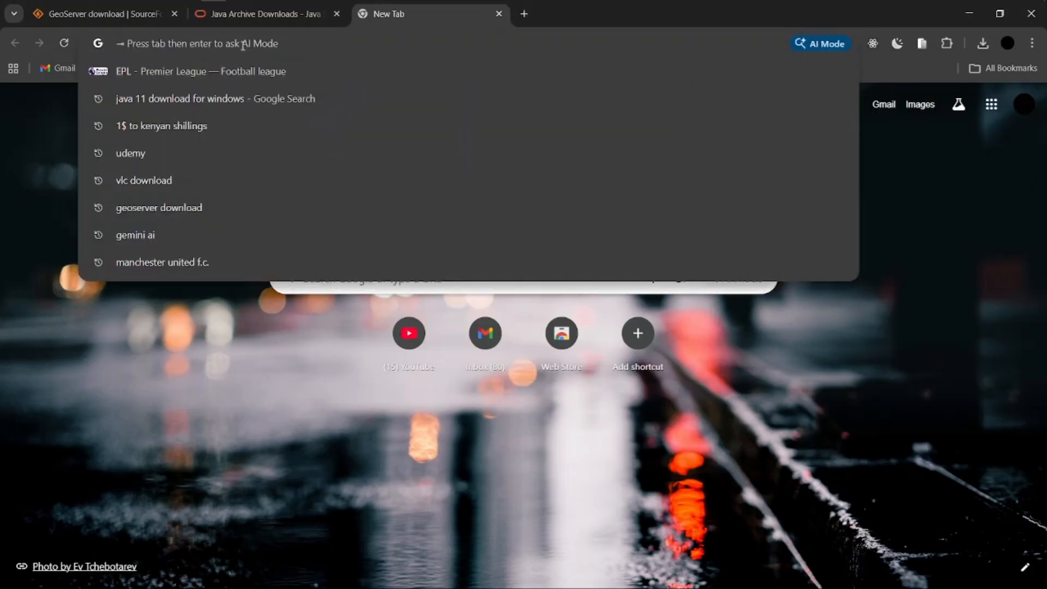
pyautogui.write('local')
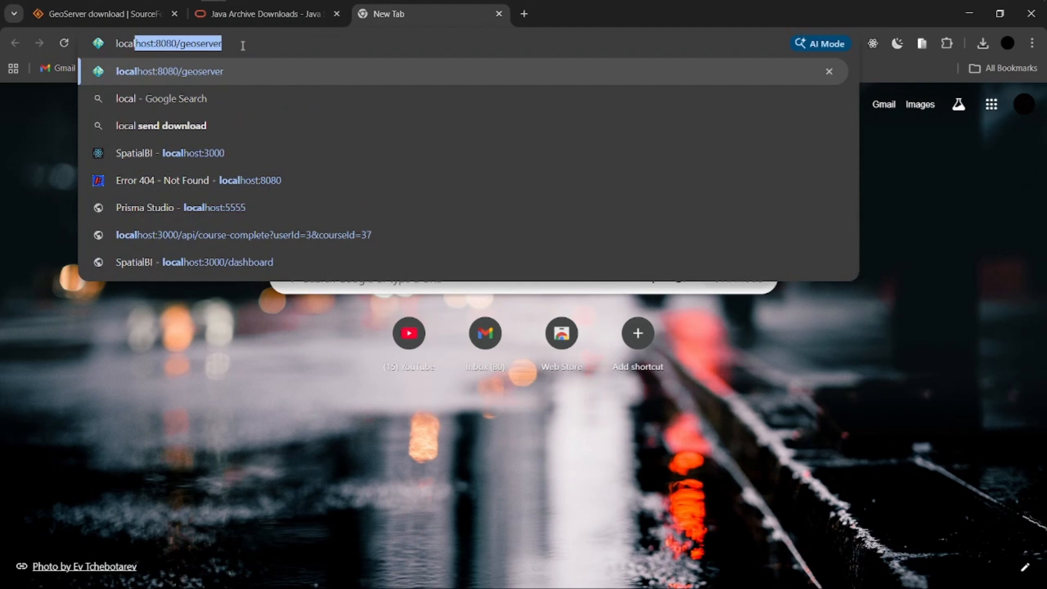
pyautogui.press('Return')
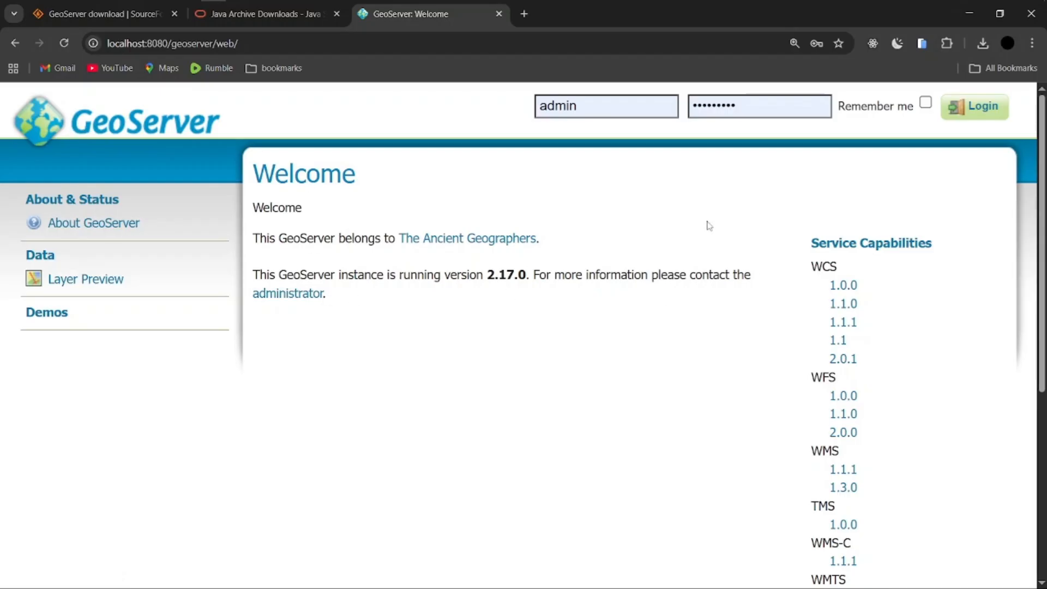
pyautogui.click(973, 108)
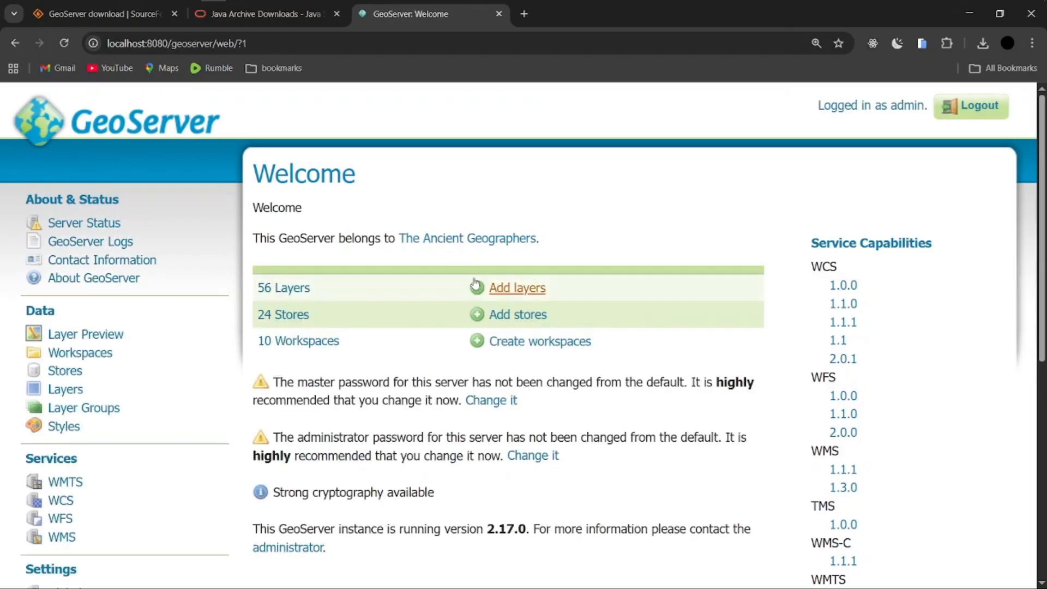
# - Open the About GeoServer page and check the installed GeoServer version
pyautogui.click(101, 281)
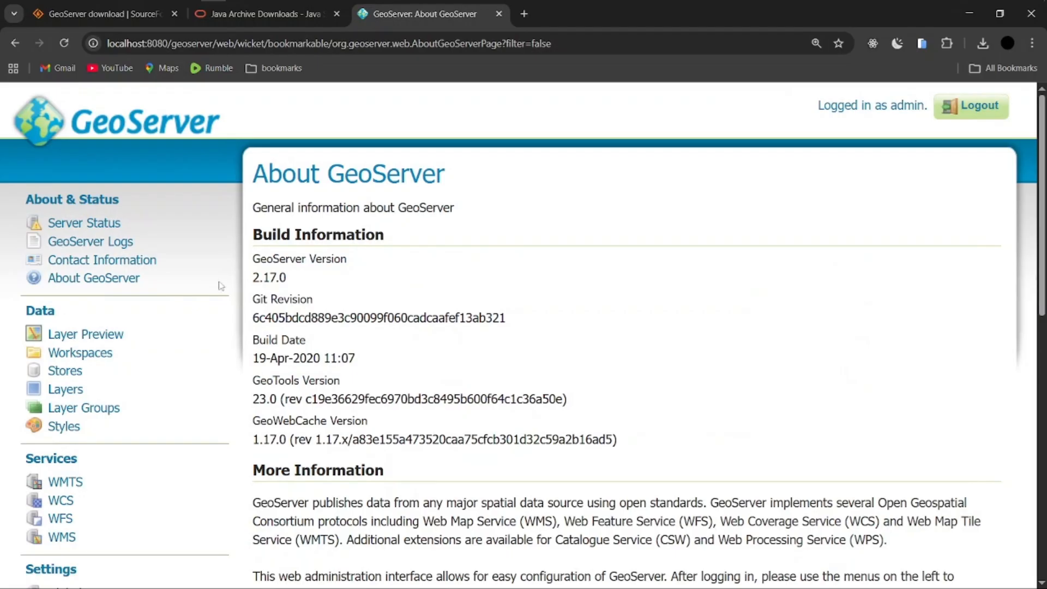
pyautogui.moveTo(285, 278); pyautogui.dragTo(182, 286)
pyautogui.click(314, 297)
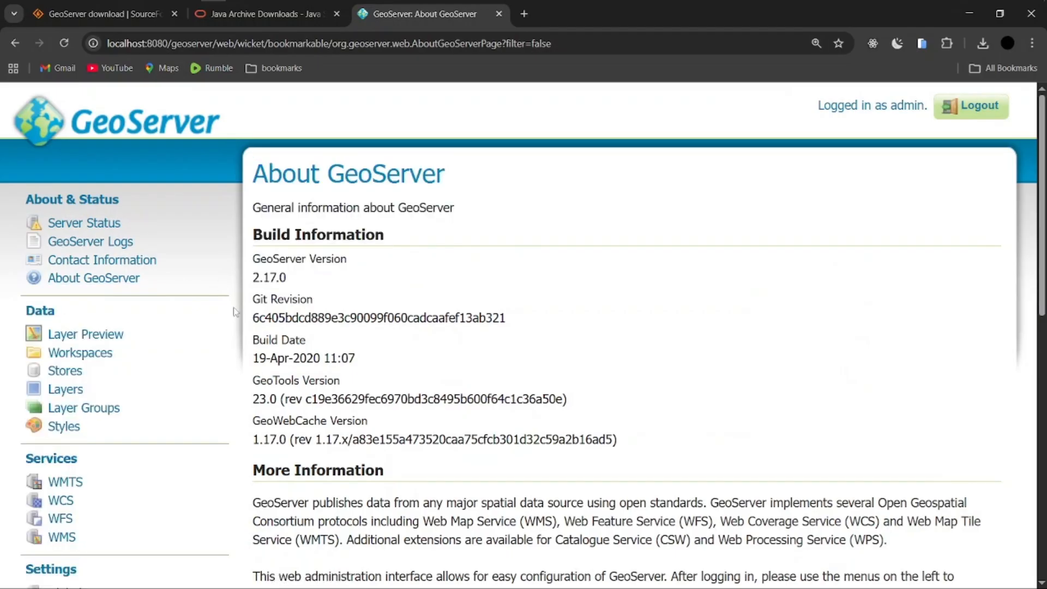
# - Open the Layer Preview list, launch the OpenLayers preview of test:Embuschools, and inspect the rendered points
pyautogui.click(83, 339)
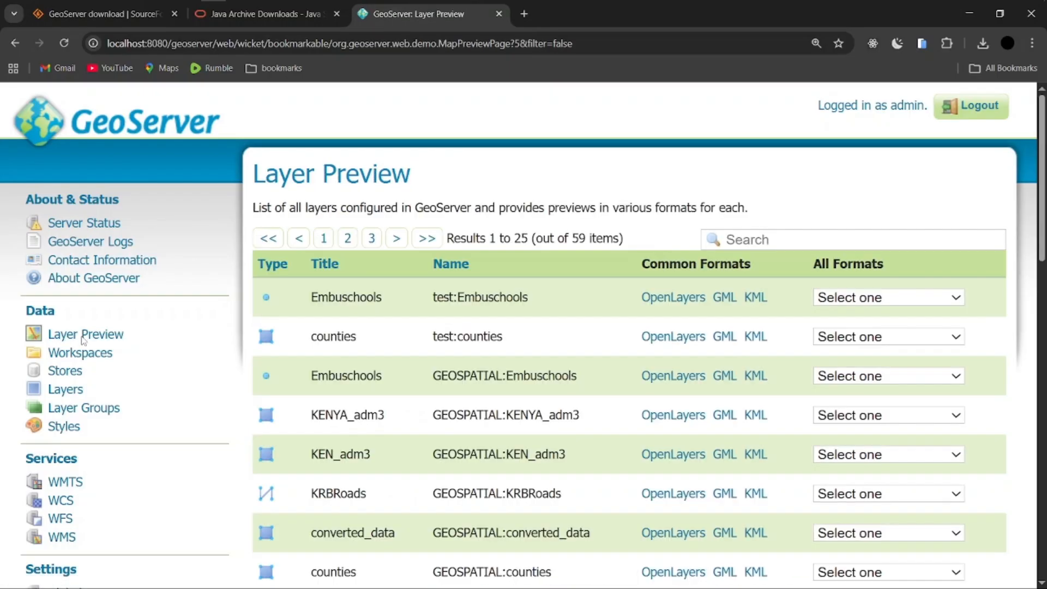
pyautogui.scroll(-15, 510, 357)
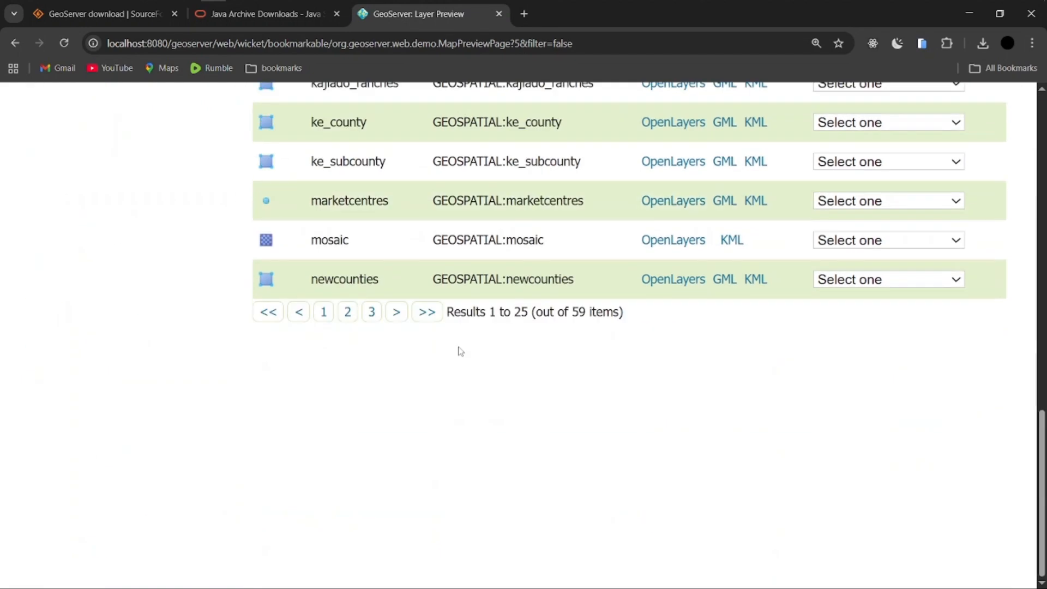
pyautogui.scroll(15, 460, 352)
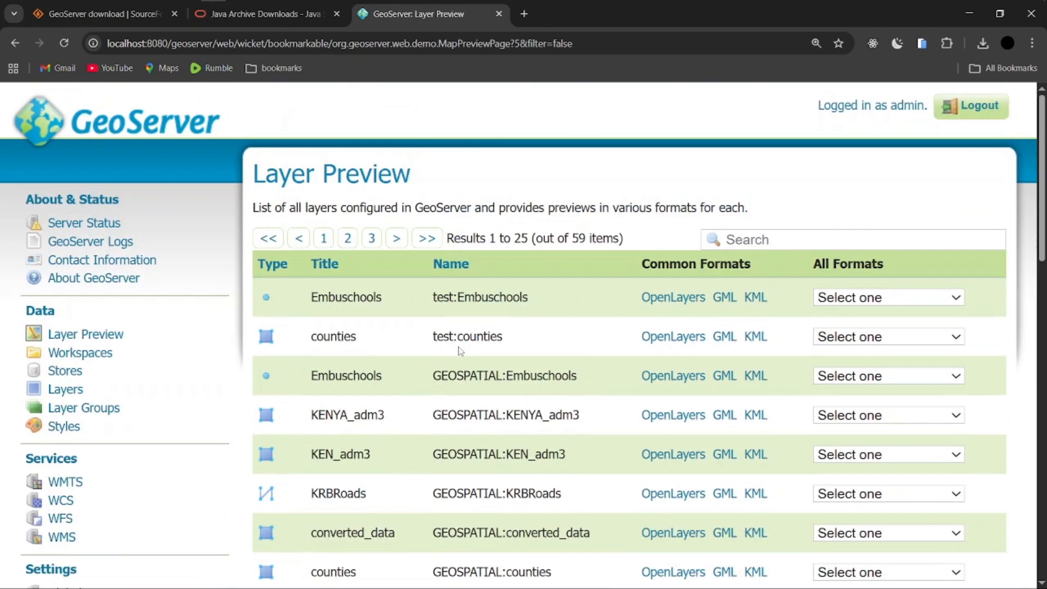
pyautogui.click(679, 299)
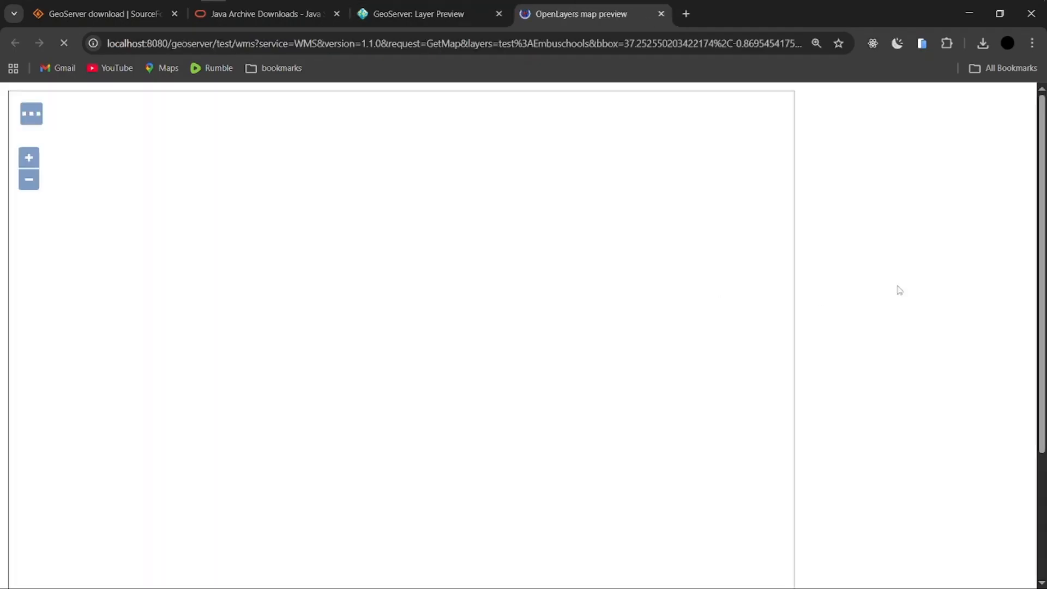
pyautogui.scroll(-3, 947, 283)
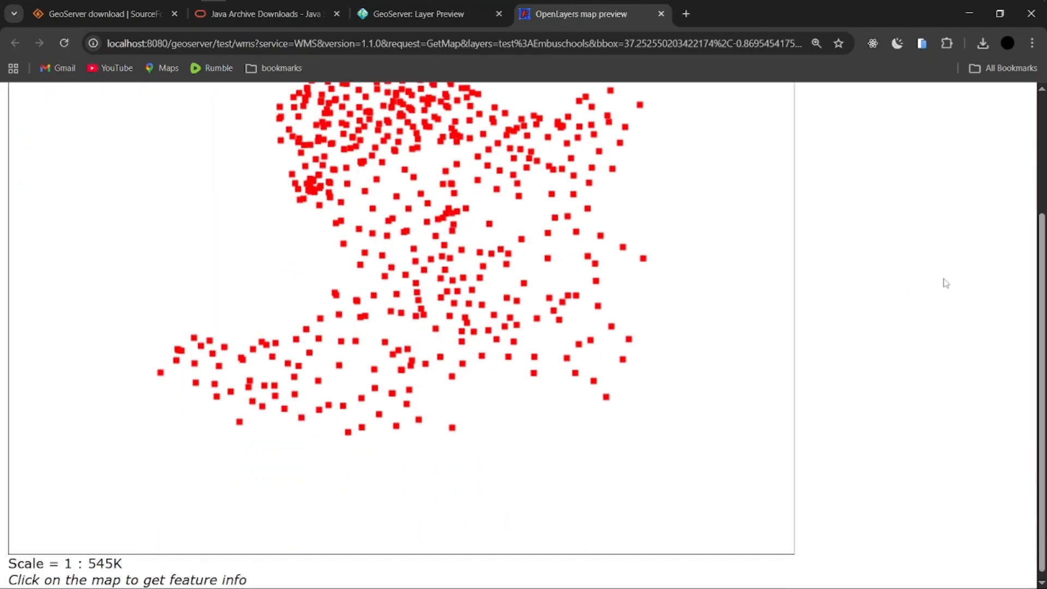
pyautogui.scroll(1, 947, 283)
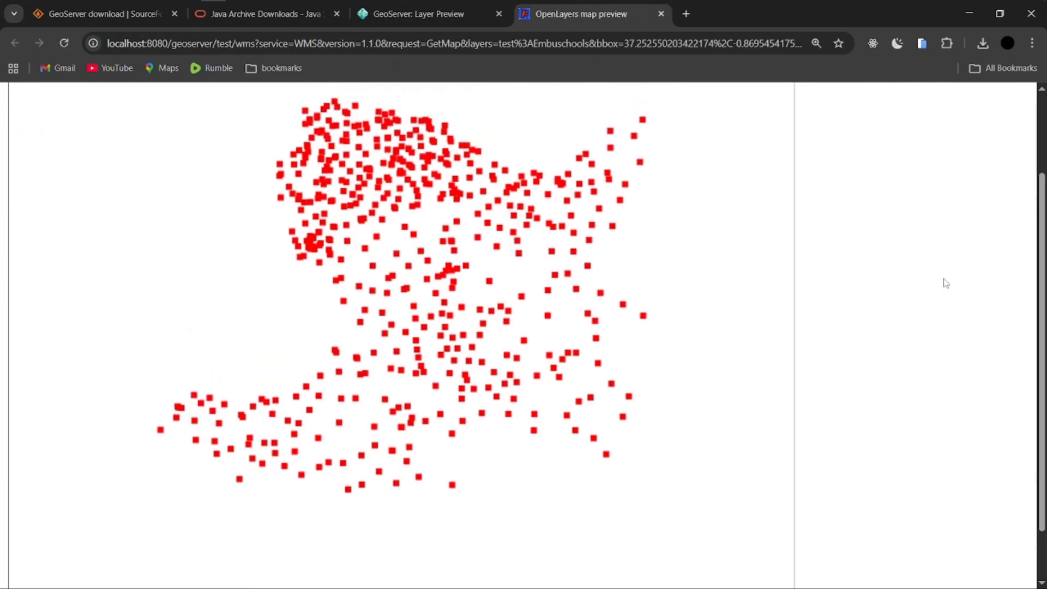
pyautogui.scroll(1, 946, 283)
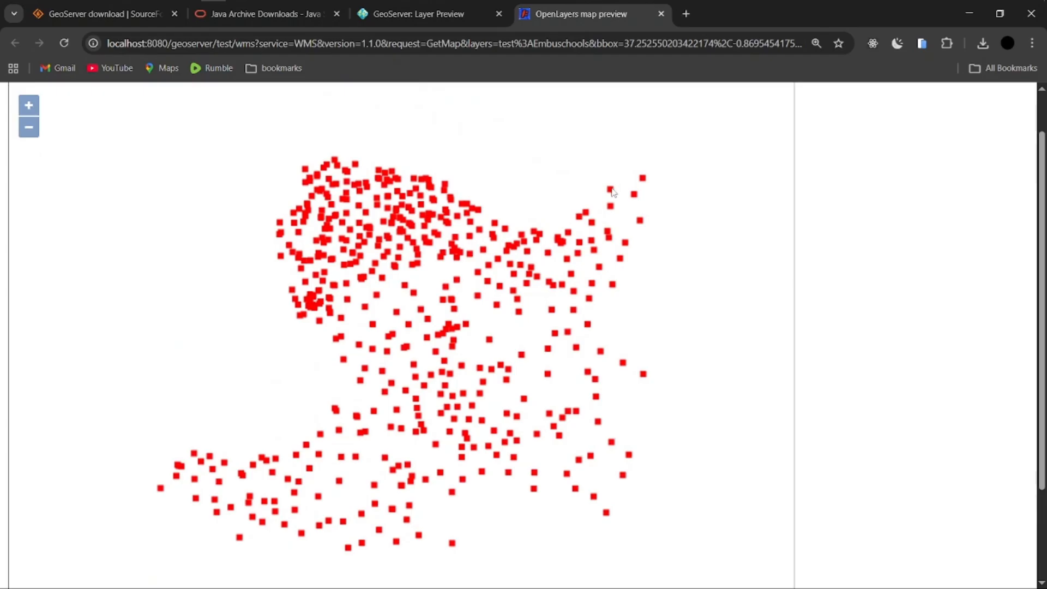
# - Query a school point in the northeast of the Embuschools map and read its attributes in the feature info table
pyautogui.scroll(-6, 807, 273)
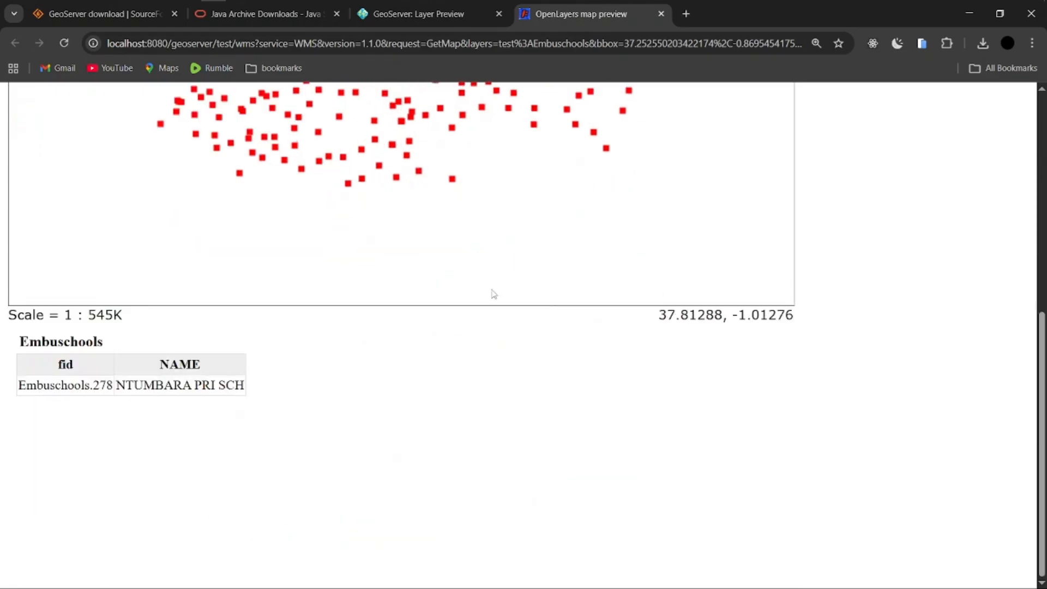
pyautogui.moveTo(133, 388); pyautogui.dragTo(252, 391)
pyautogui.click(374, 408)
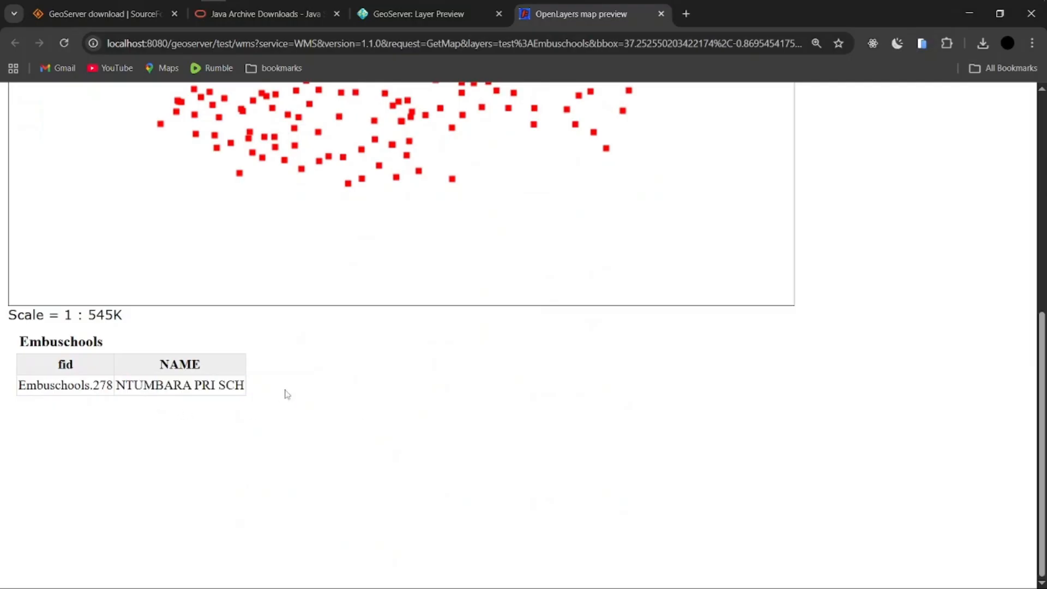
pyautogui.scroll(8, 286, 393)
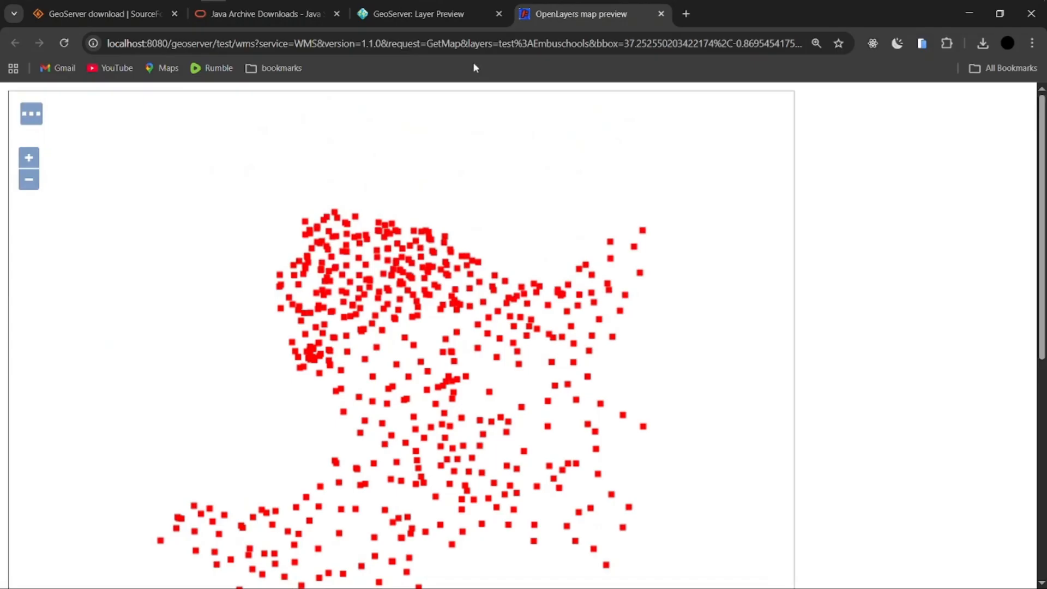
# - Return to the Layer Preview list and open the OpenLayers preview of test:counties
pyautogui.click(438, 17)
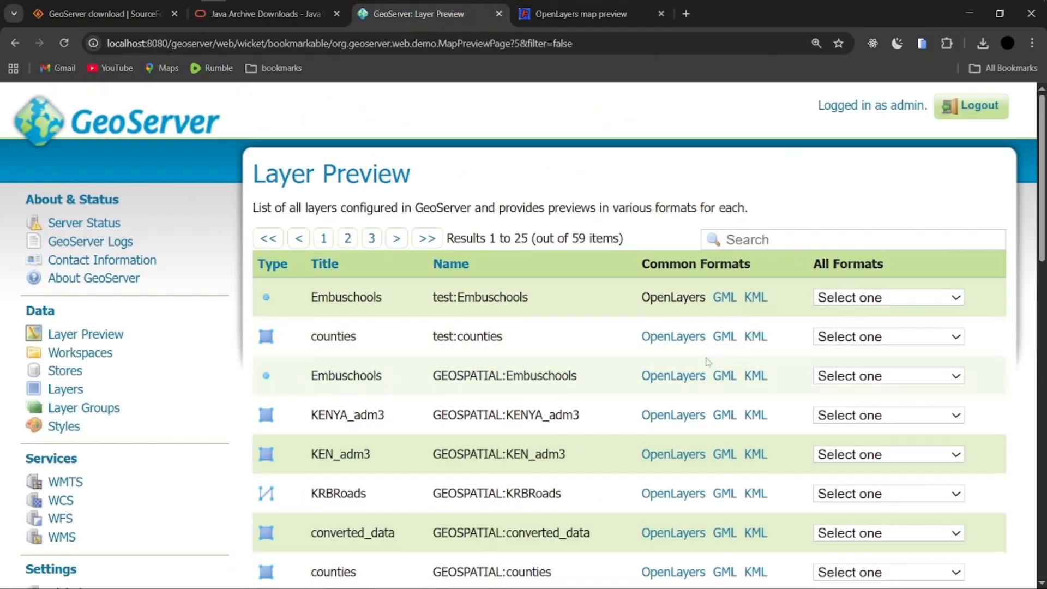
pyautogui.click(674, 337)
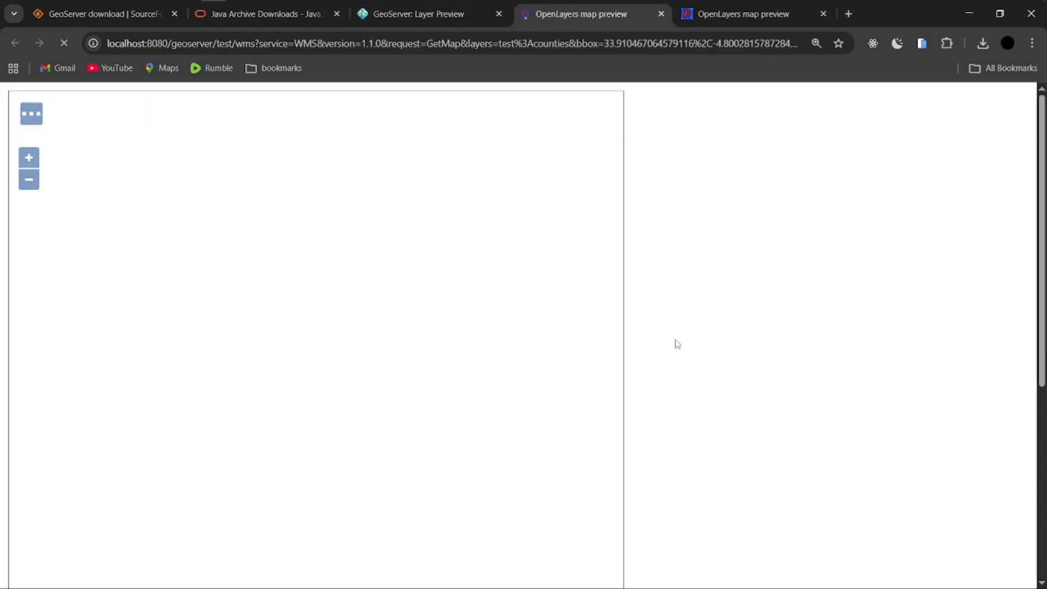
pyautogui.moveTo(452, 355); pyautogui.dragTo(443, 290)
pyautogui.scroll(-3, 744, 365)
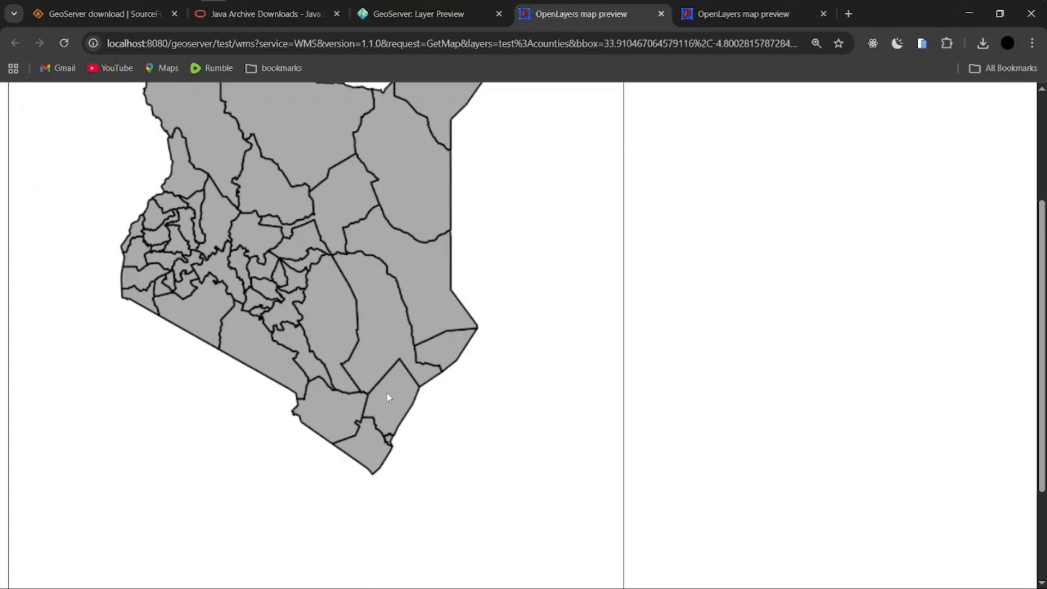
# - Query a southeastern coastal county on the counties map and read its code and name in the feature info table
pyautogui.scroll(-6, 800, 424)
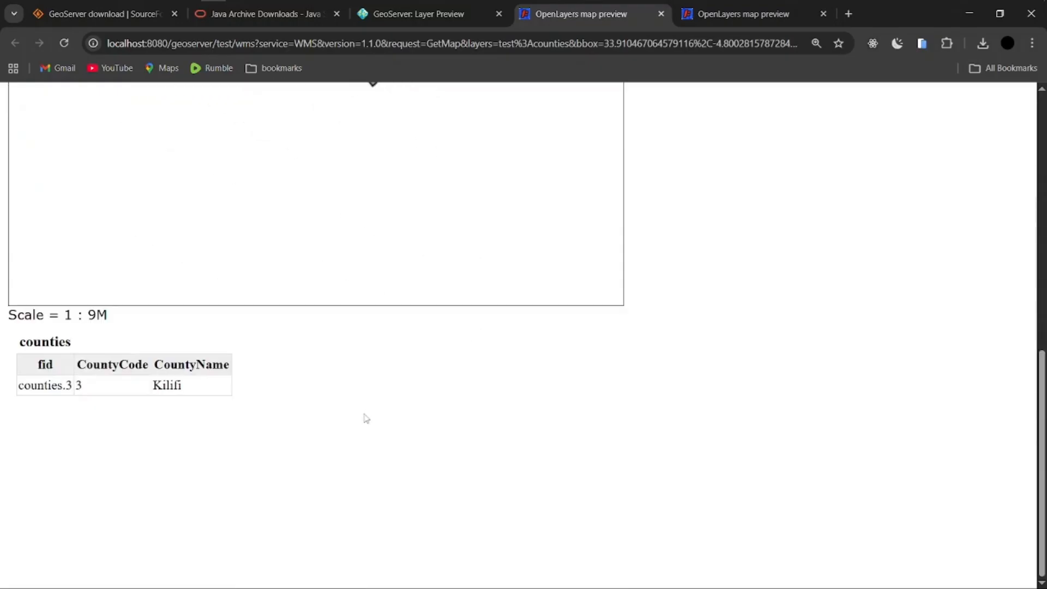
pyautogui.moveTo(187, 389); pyautogui.dragTo(66, 386)
pyautogui.click(491, 462)
pyautogui.click(420, 444)
pyautogui.scroll(6, 725, 331)
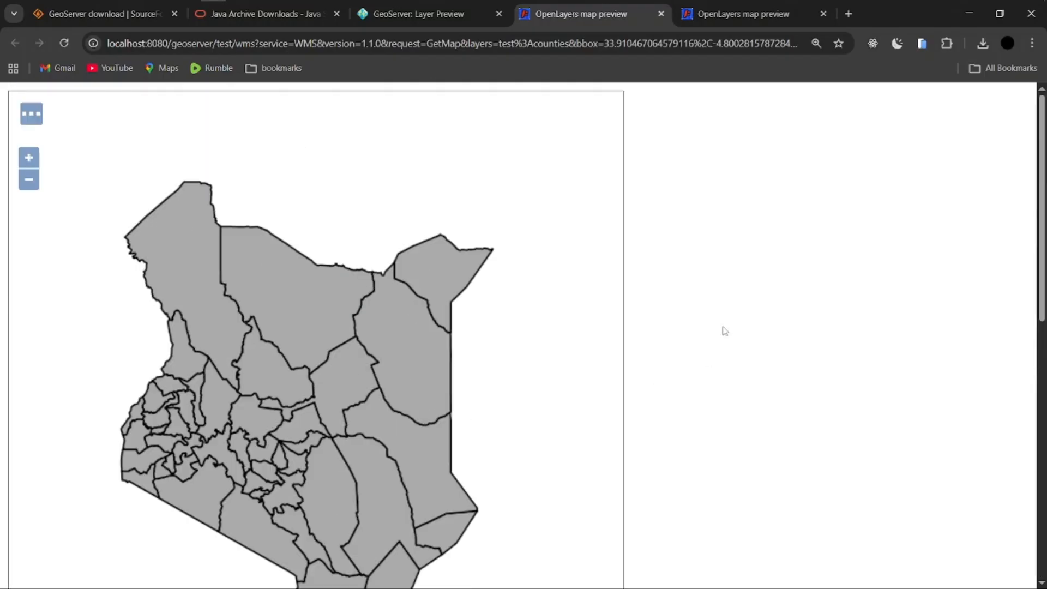